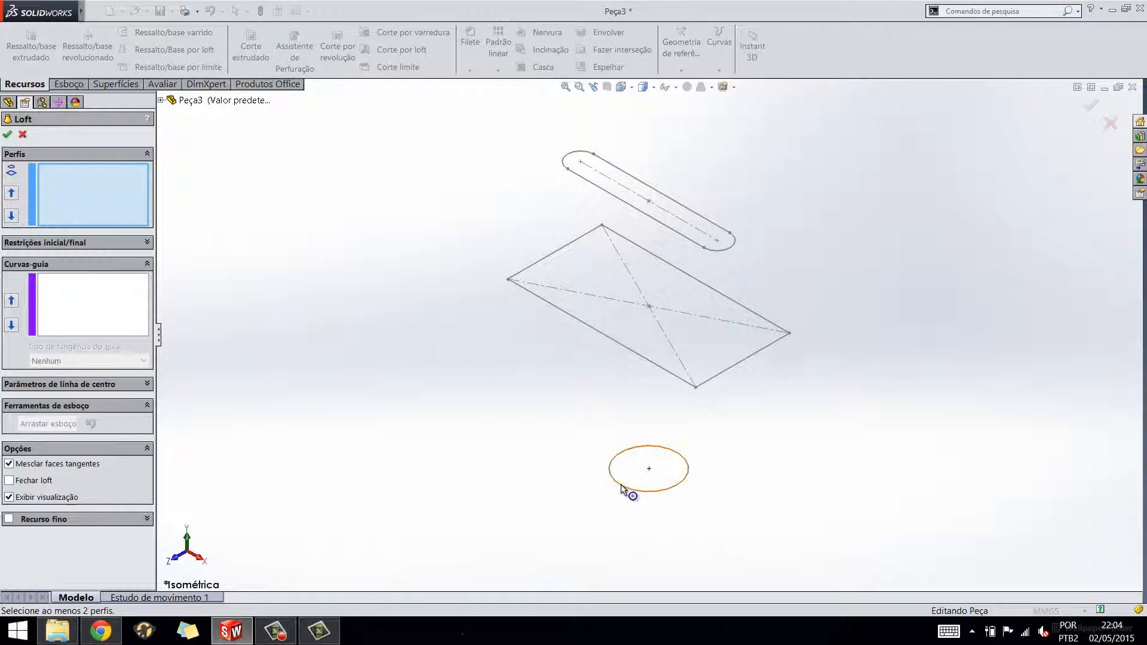
Create a loft from the circle sketch to the rectangle sketch
left_click(621, 487)
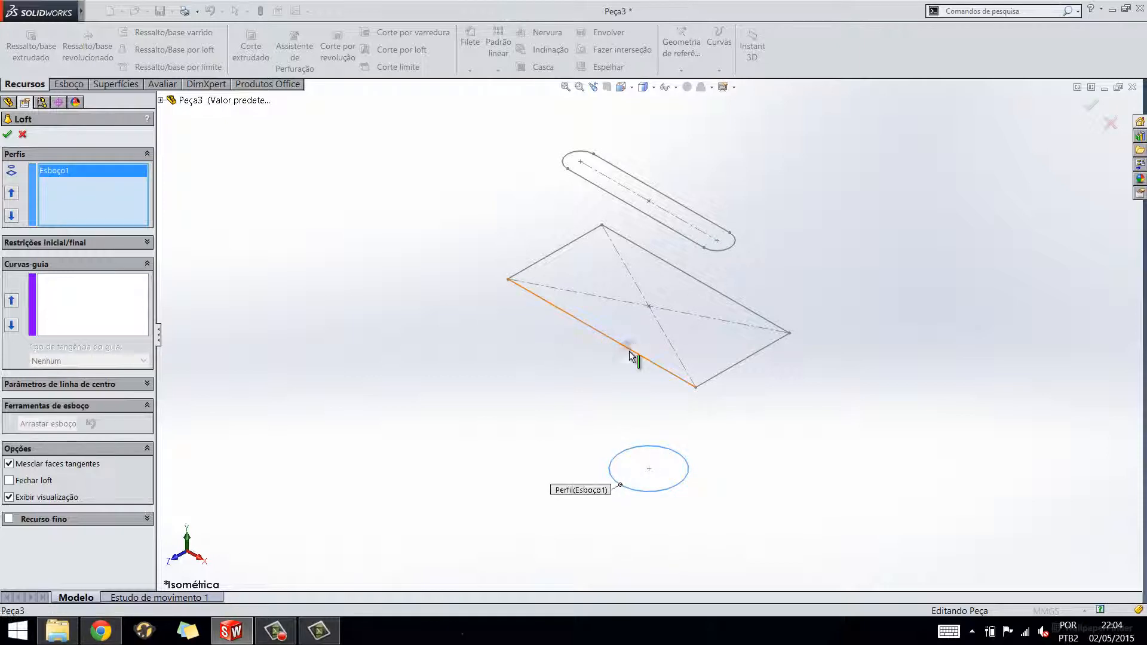
left_click(631, 355)
mouse_move(606, 481)
middle_mouse_down()
mouse_move(599, 396)
mouse_move(753, 368)
mouse_move(763, 413)
mouse_move(794, 400)
mouse_move(658, 385)
mouse_move(614, 337)
mouse_move(581, 274)
mouse_move(628, 395)
mouse_move(686, 392)
mouse_move(740, 479)
mouse_move(687, 371)
mouse_move(489, 389)
mouse_move(684, 399)
mouse_move(669, 388)
middle_mouse_up()
left_click(7, 134)
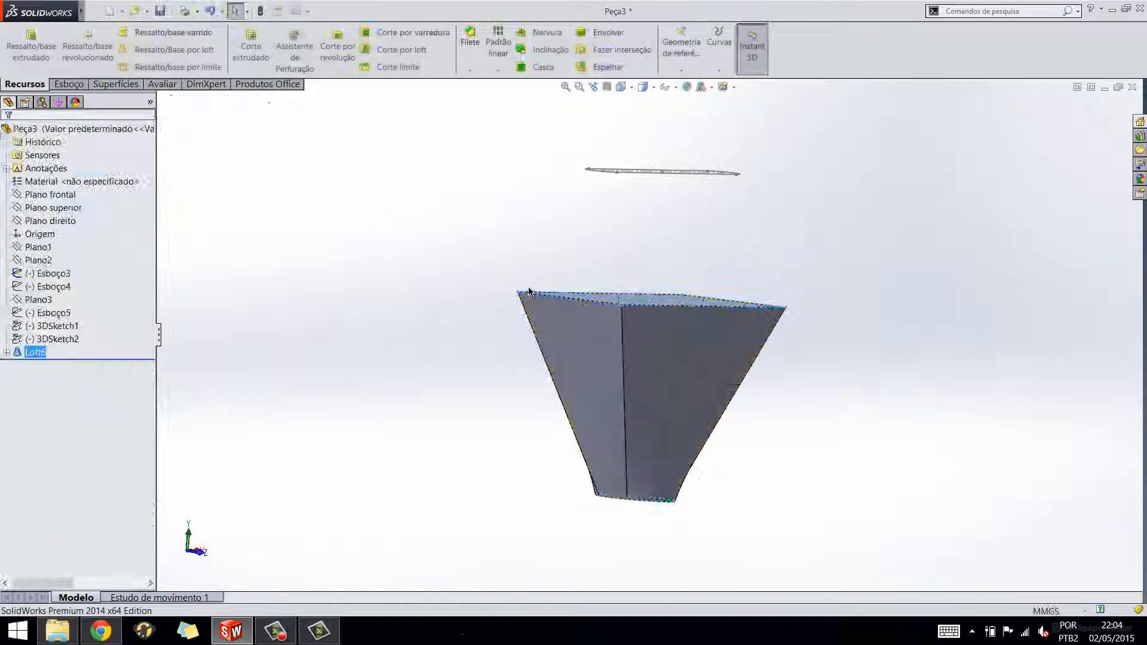
Edit the loft feature and add the slot sketch as its third profile
mouse_move(448, 392)
middle_mouse_down()
mouse_move(428, 427)
mouse_move(556, 432)
mouse_move(533, 222)
mouse_move(558, 144)
mouse_move(663, 320)
mouse_move(788, 269)
mouse_move(797, 251)
mouse_move(812, 257)
mouse_move(687, 451)
mouse_move(745, 386)
mouse_move(740, 497)
mouse_move(657, 388)
middle_mouse_up()
scroll(661, 281, "down", 4)
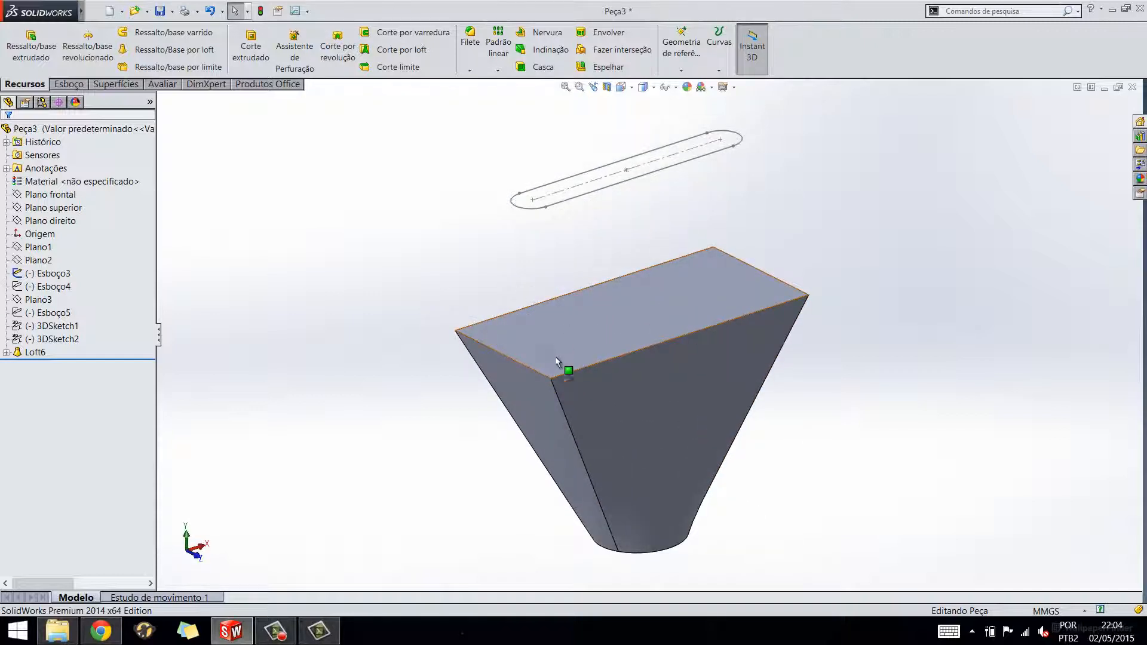
scroll(648, 334, "up", 4)
left_click(36, 352)
right_click(37, 354)
left_click(54, 321)
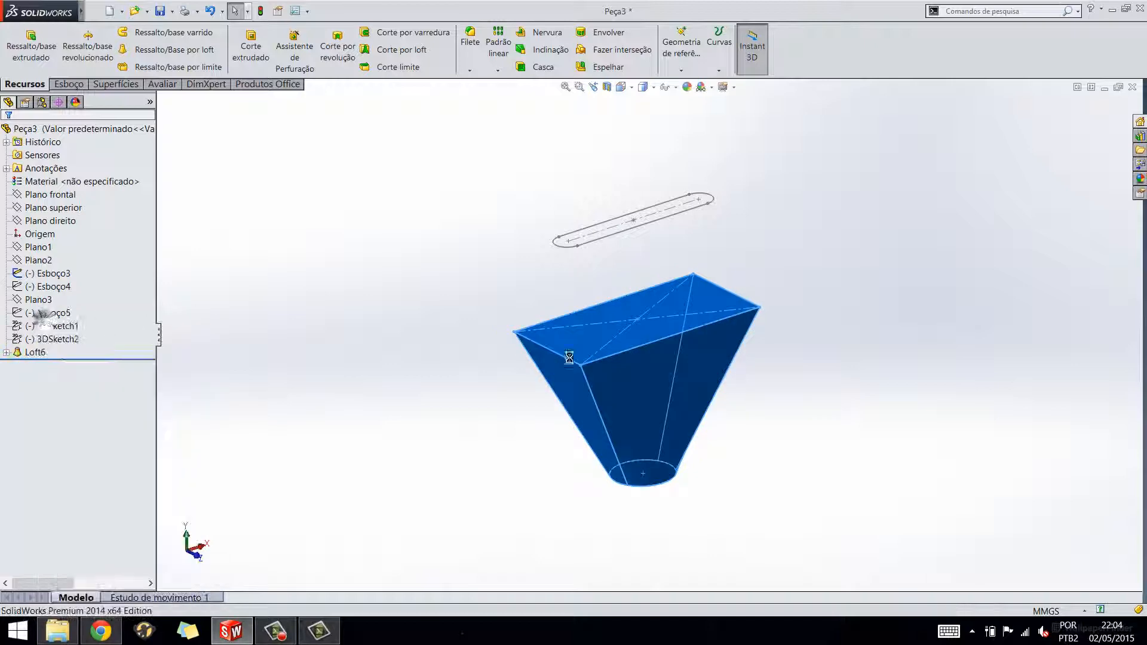
middle_click_drag(575, 411, 538, 401)
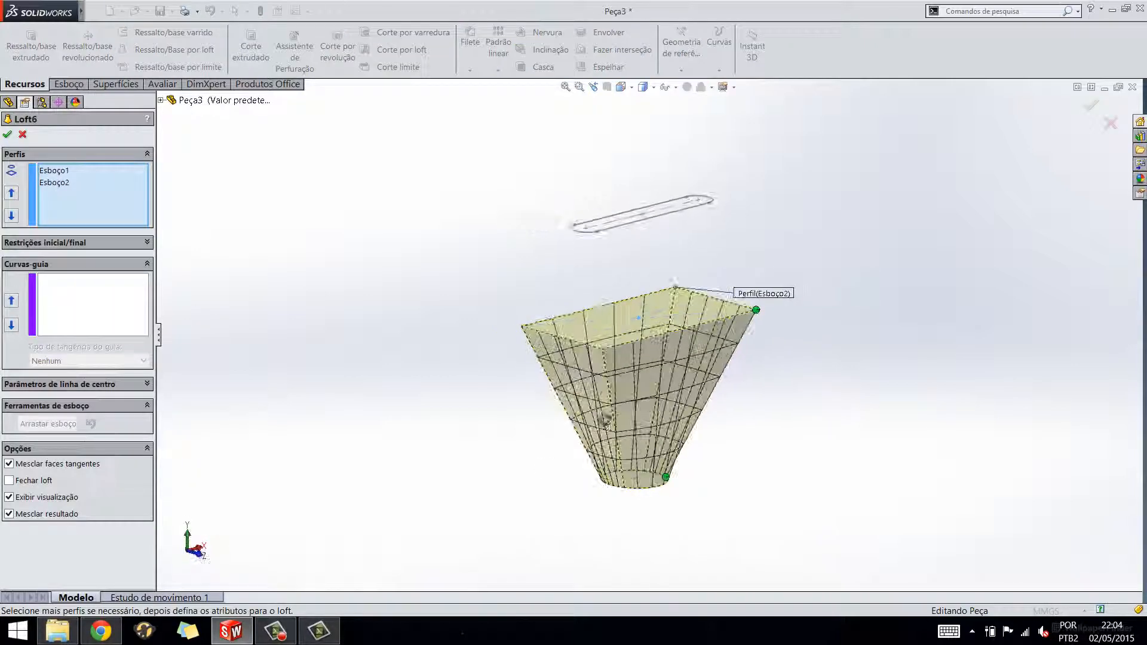
left_click(637, 227)
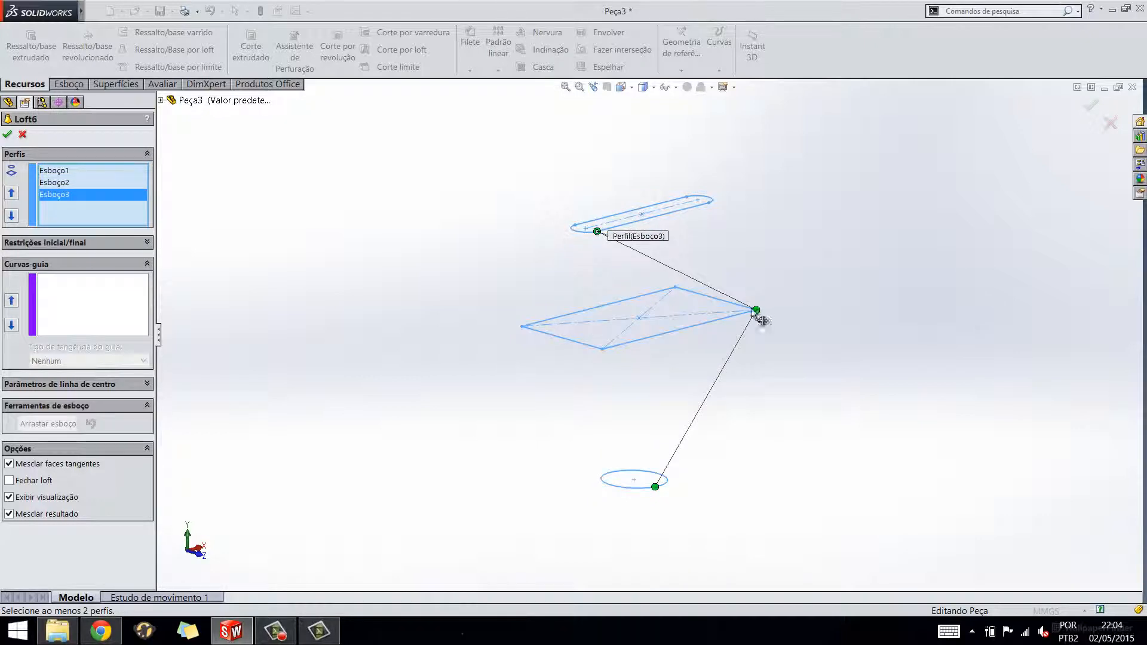
Move the slot's connector to the end nearest the rectangle's connected corner and accept the edited loft
left_click_drag(597, 232, 697, 222)
mouse_move(574, 413)
middle_mouse_down()
mouse_move(613, 369)
mouse_move(843, 374)
mouse_move(868, 436)
mouse_move(682, 371)
mouse_move(802, 414)
mouse_move(837, 479)
mouse_move(847, 473)
middle_mouse_up()
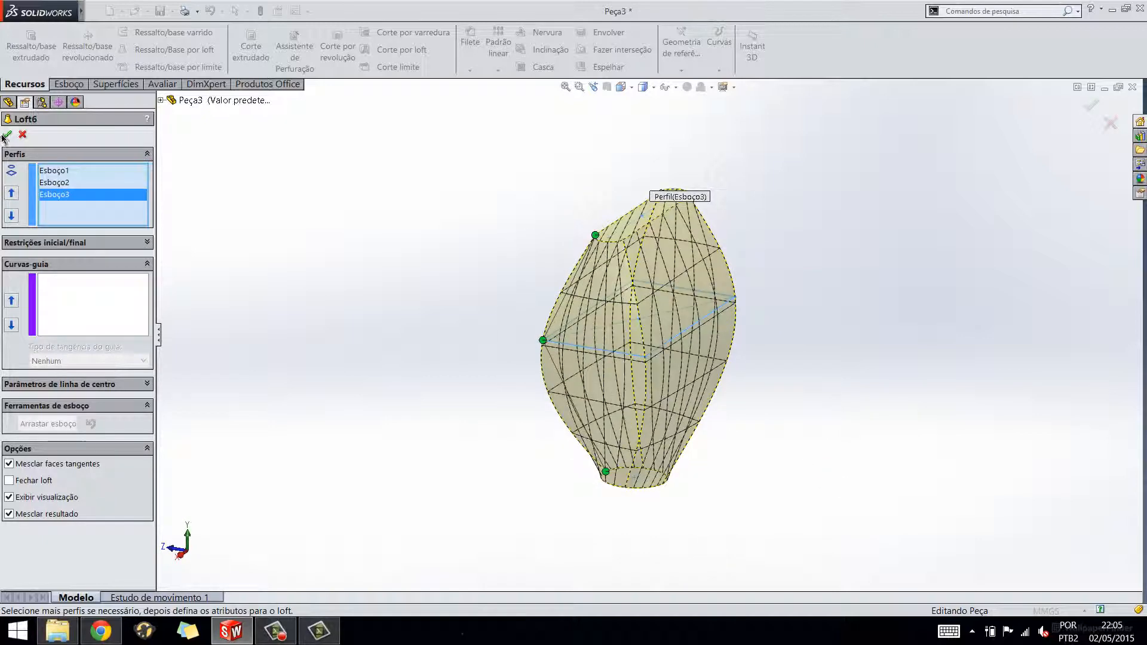
left_click(7, 135)
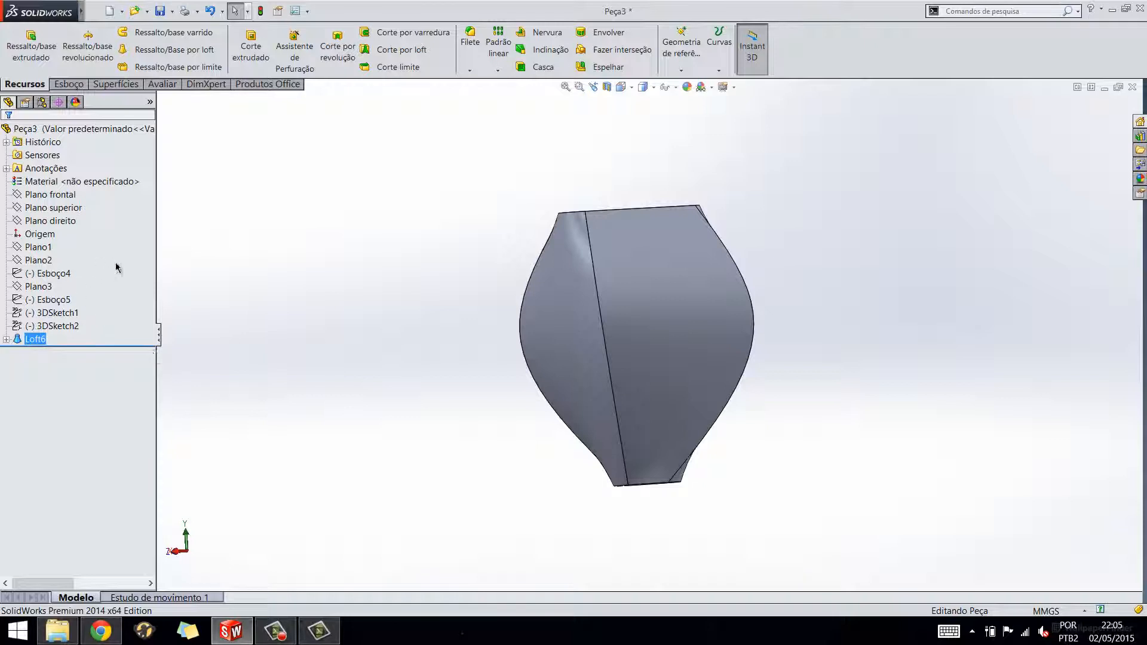
Delete the three-profile loft feature, leaving its sketches in place
right_click(43, 341)
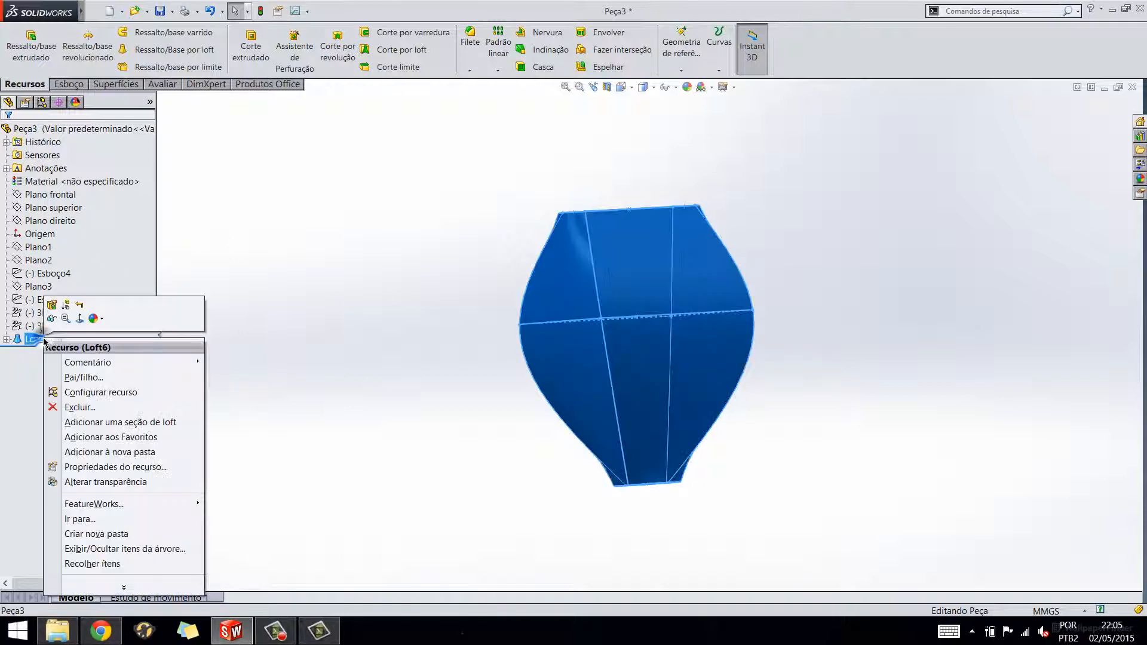
left_click(33, 358)
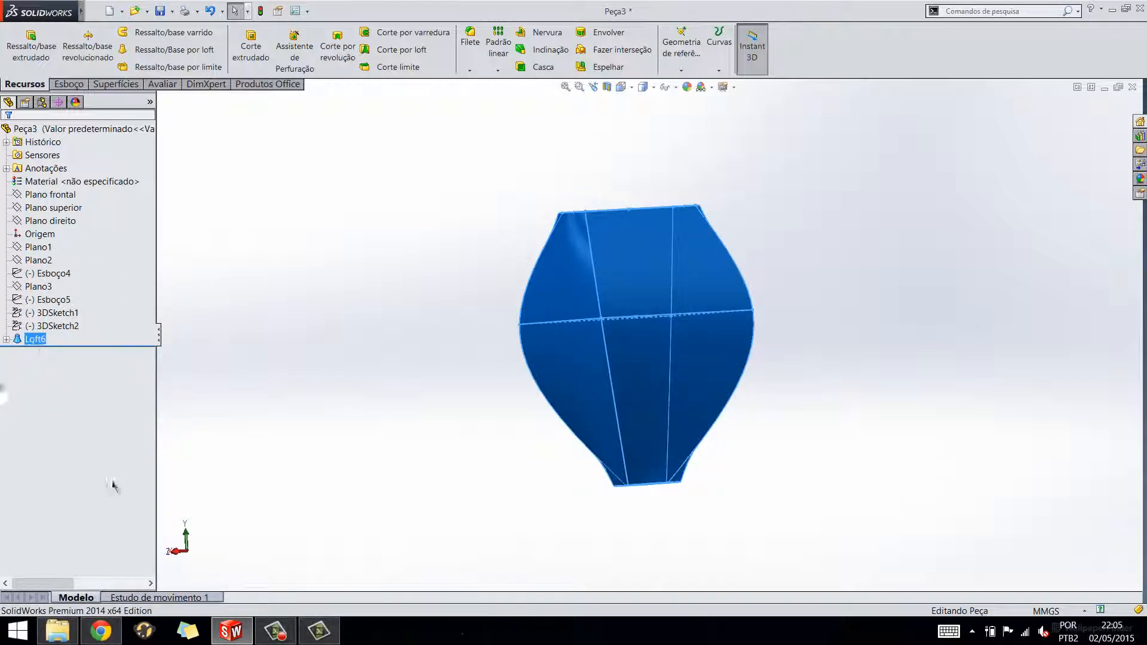
key("Delete")
key("Return")
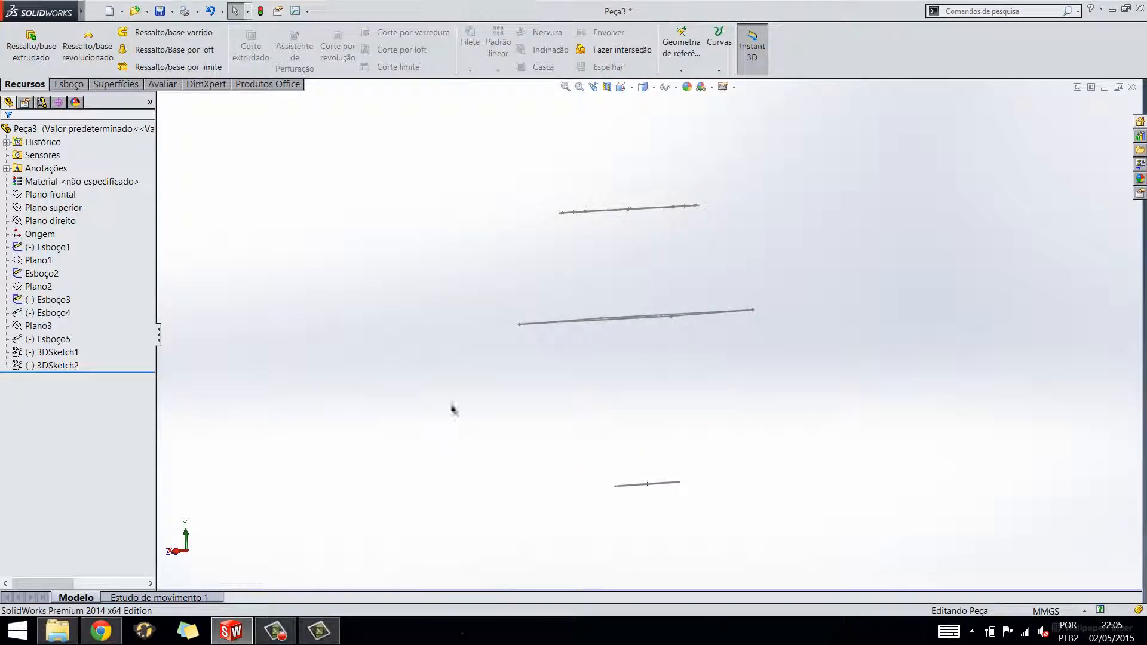
Highlight the circle, rectangle and slot sketches together and examine how the three profiles are stacked
middle_click_drag(453, 407, 495, 436)
left_click(59, 247)
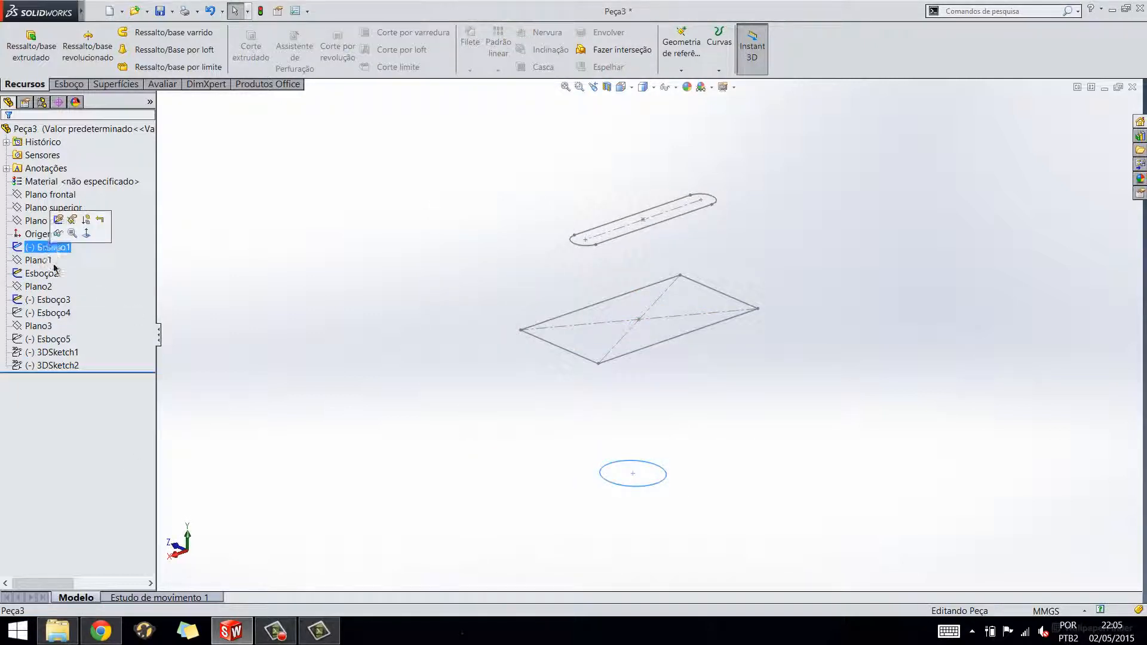
left_click(42, 274, "ctrl")
left_click(52, 299, "ctrl")
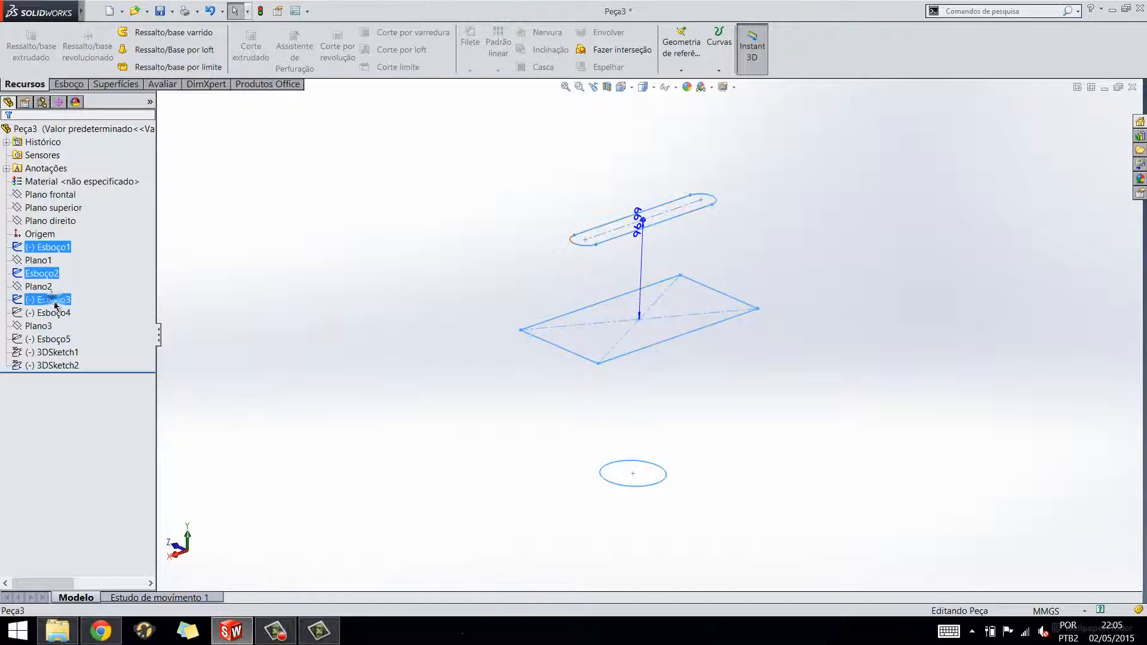
left_click(457, 443)
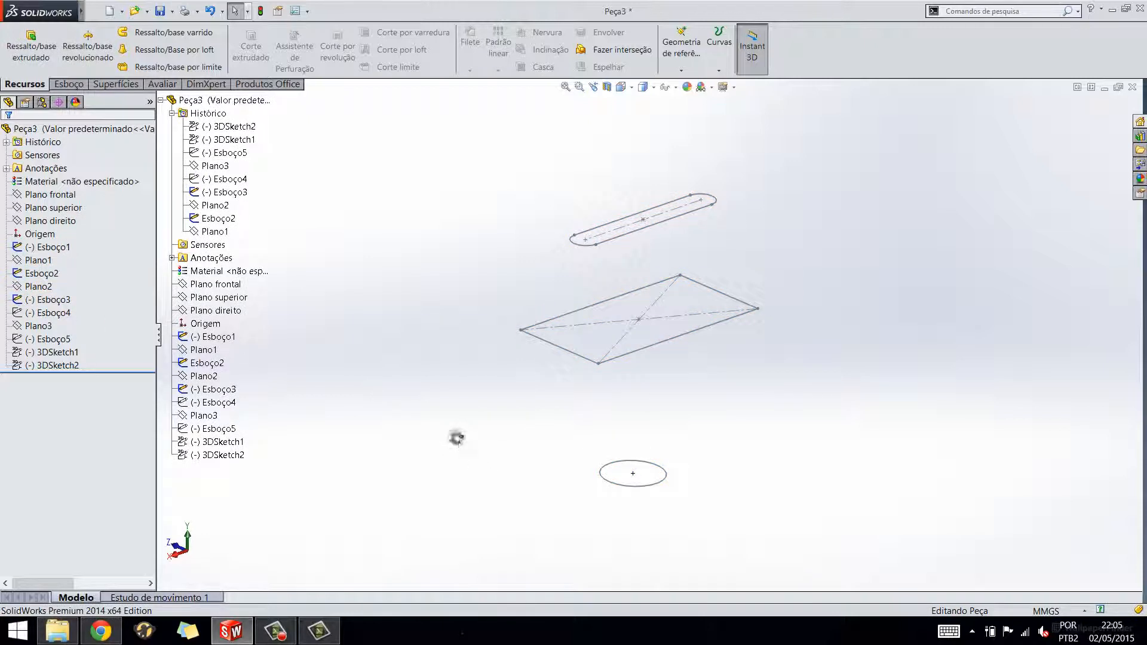
mouse_move(457, 440)
middle_mouse_down()
mouse_move(433, 390)
mouse_move(462, 391)
middle_mouse_up()
middle_click_drag(562, 424, 552, 429)
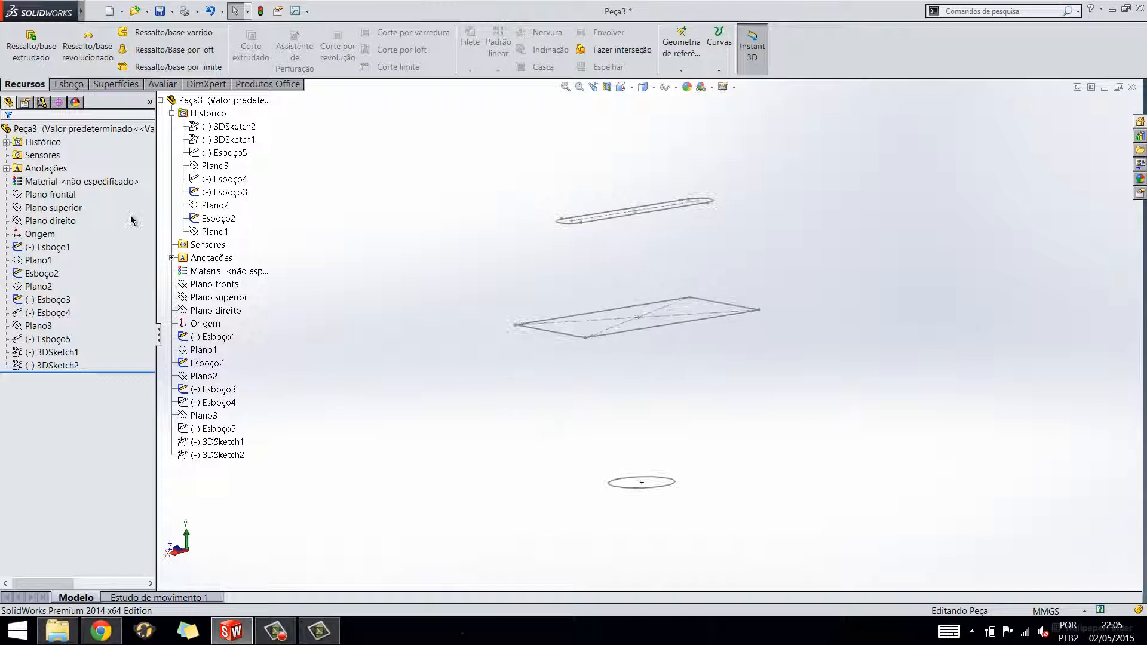
Start a new loft with the circle, rectangle and slot as profiles, picking each near the same front side
left_click(179, 49)
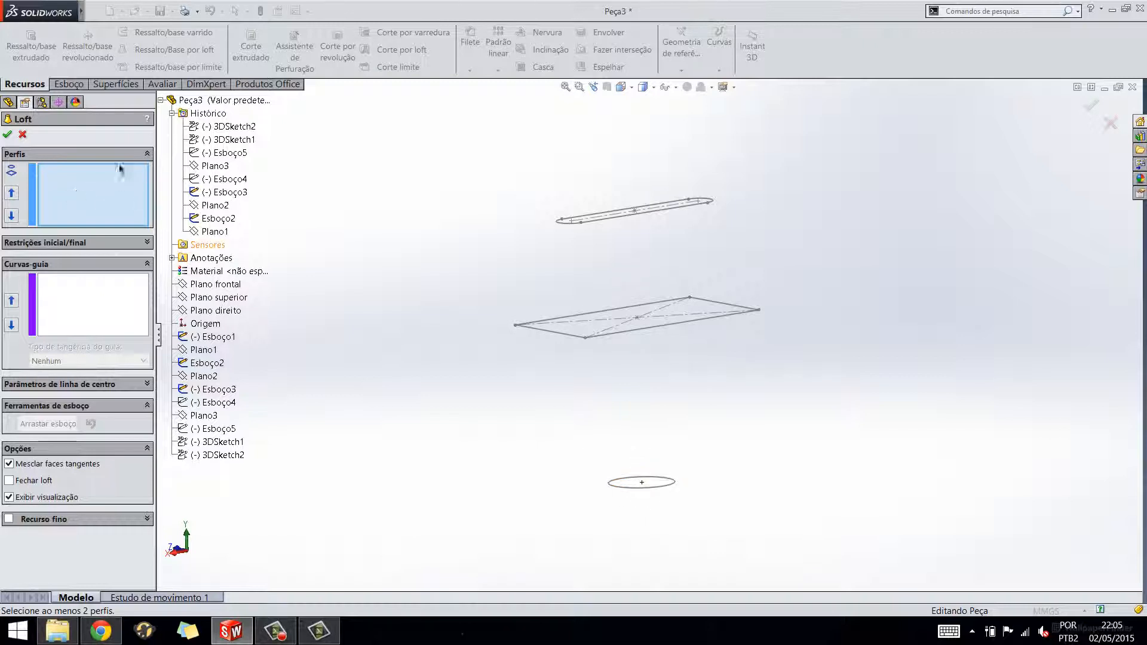
left_click(632, 488)
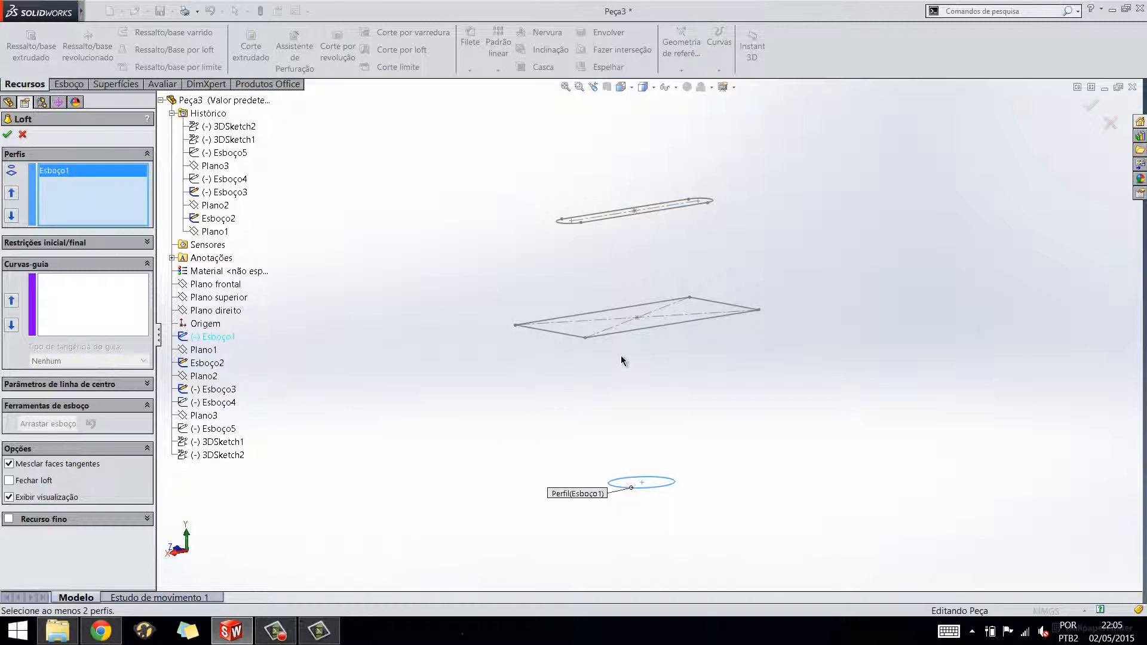
left_click(603, 335)
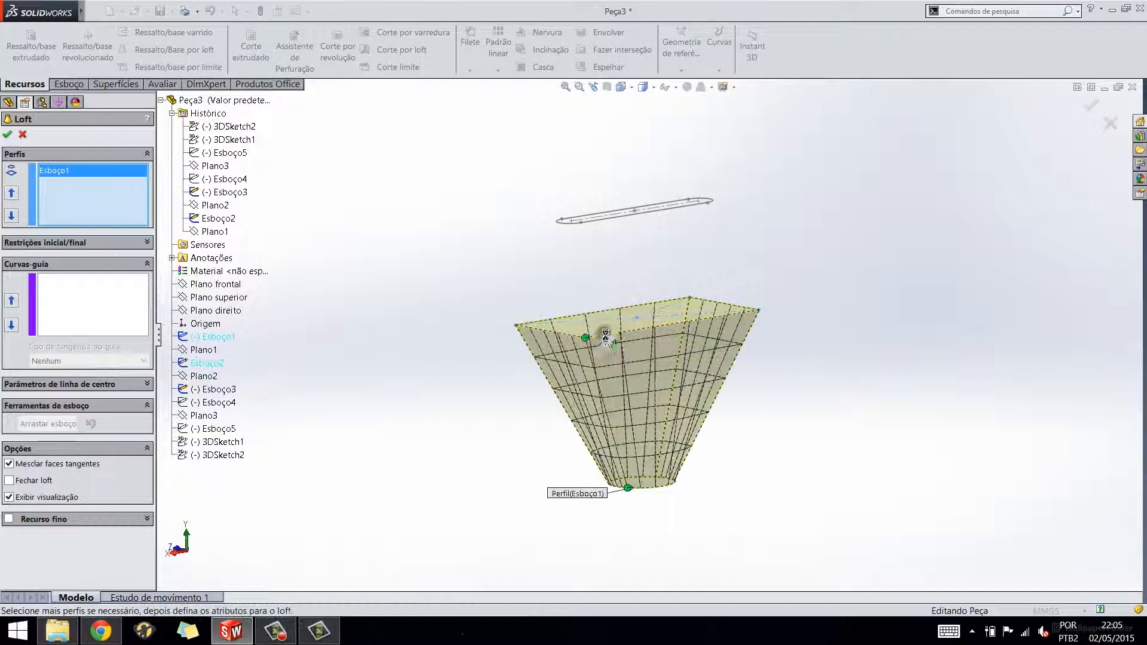
left_click(582, 223)
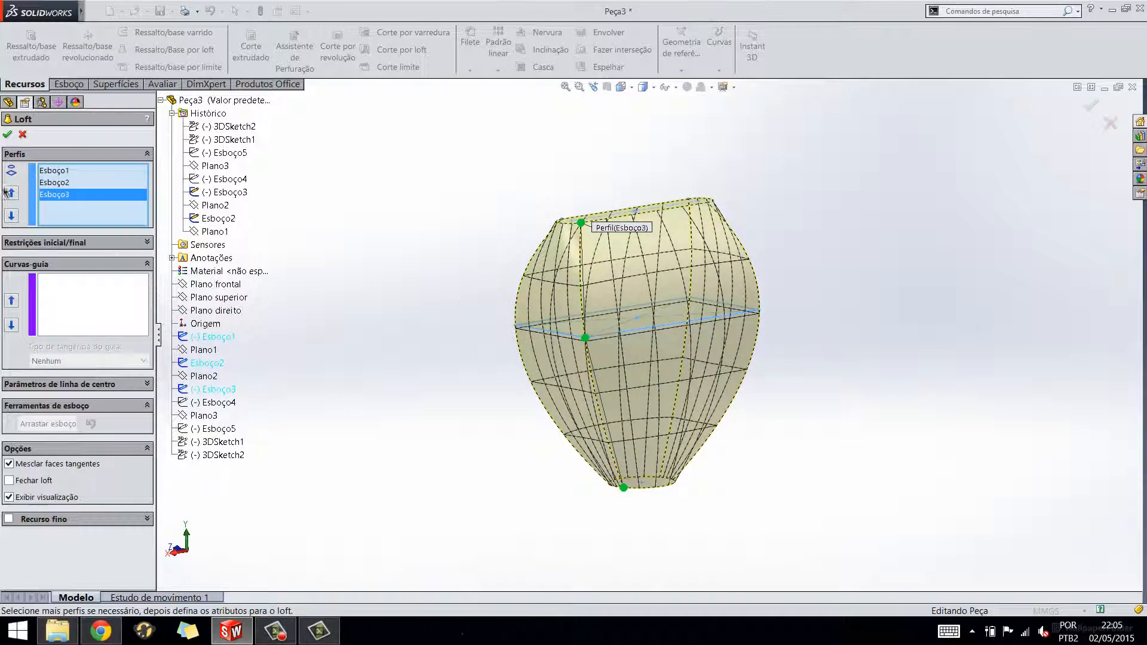
Remove the slot from the loft's profiles and pick it again at its opposite end
right_click(87, 205)
left_click(117, 223)
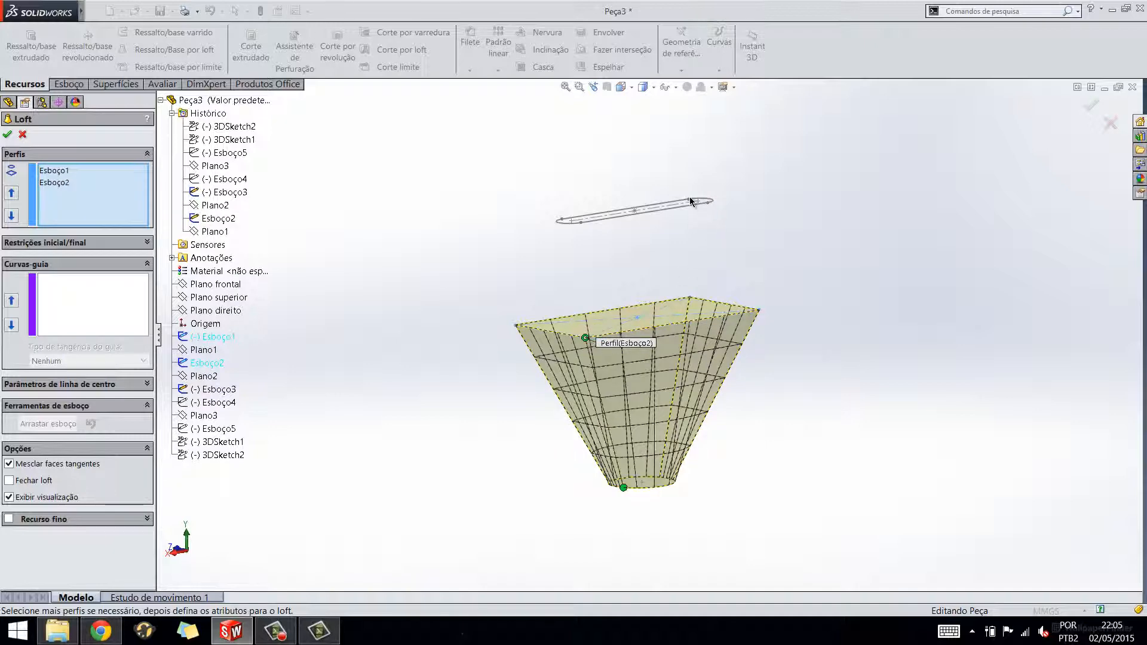
scroll(693, 206, "down", 5)
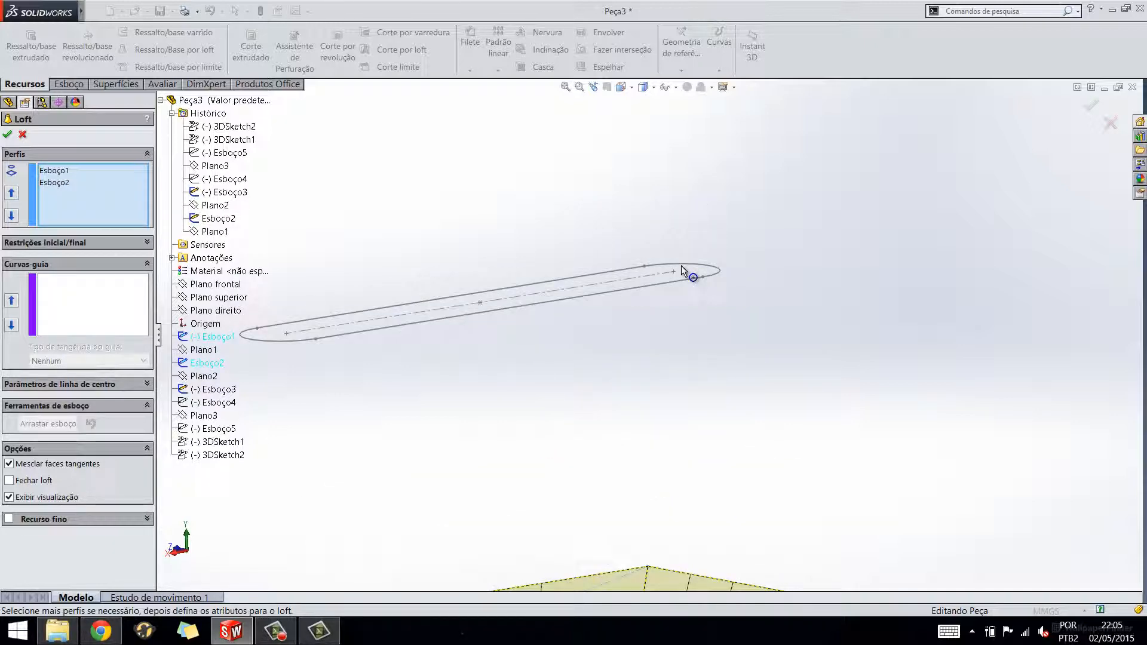
left_click(683, 263)
scroll(683, 263, "up", 6)
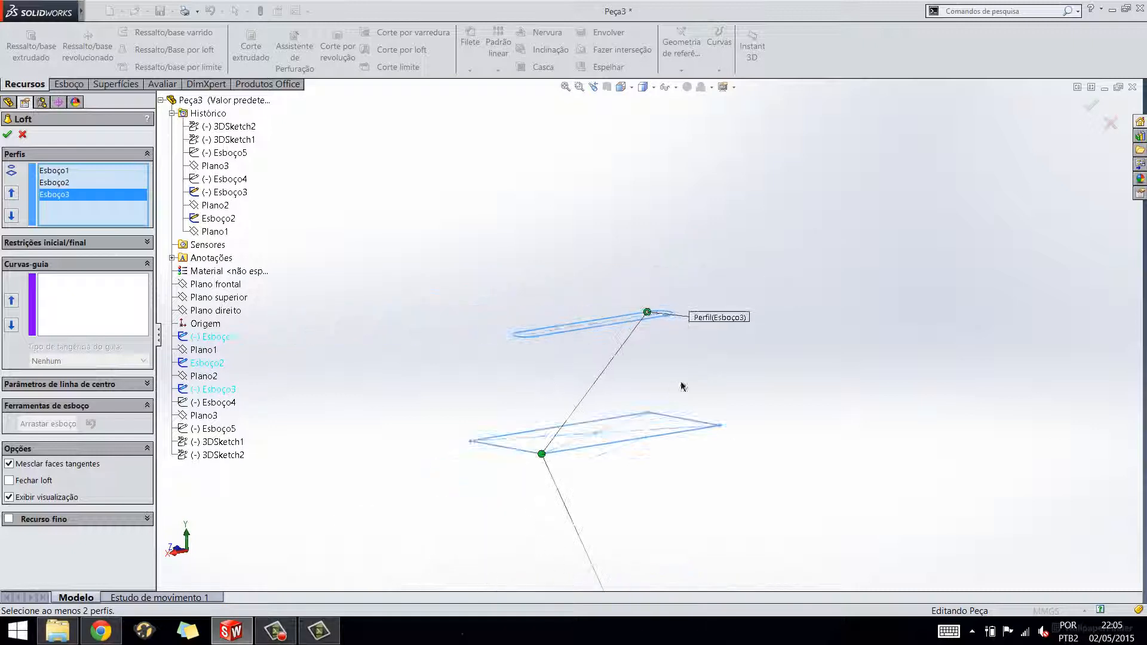
mouse_move(643, 430)
middle_mouse_down()
mouse_move(599, 422)
mouse_move(576, 435)
mouse_move(597, 387)
mouse_move(627, 374)
mouse_move(564, 376)
mouse_move(599, 379)
mouse_move(633, 418)
middle_mouse_up()
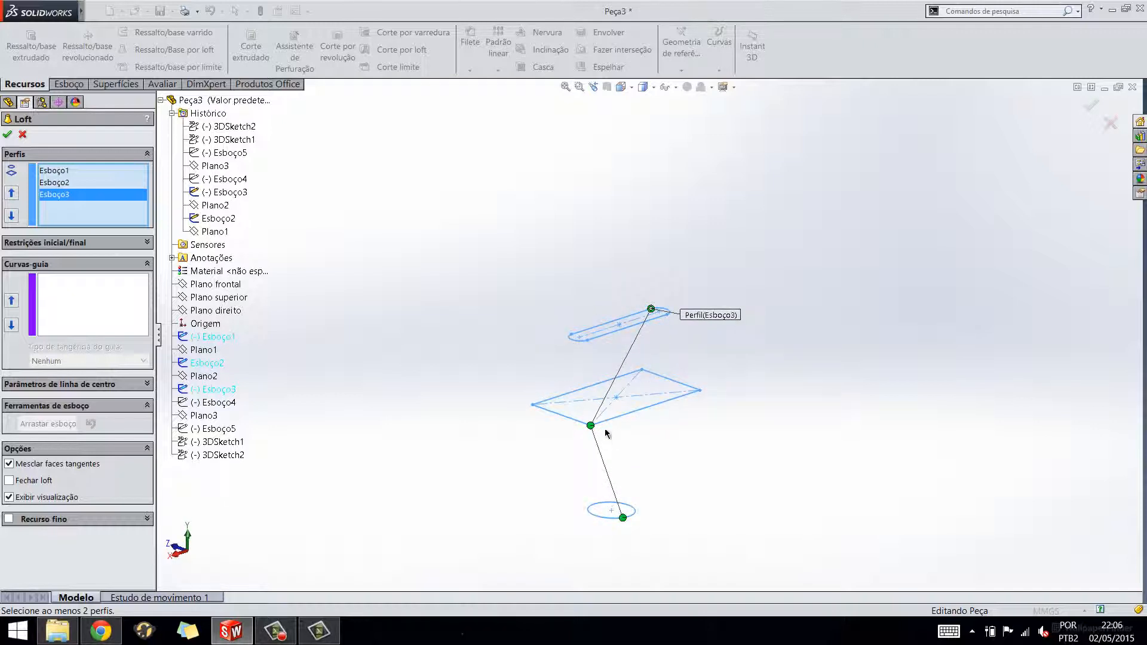
Try the slot's connector farther around its end, and realign it above the rectangle's connected corner
left_click_drag(652, 307, 667, 314)
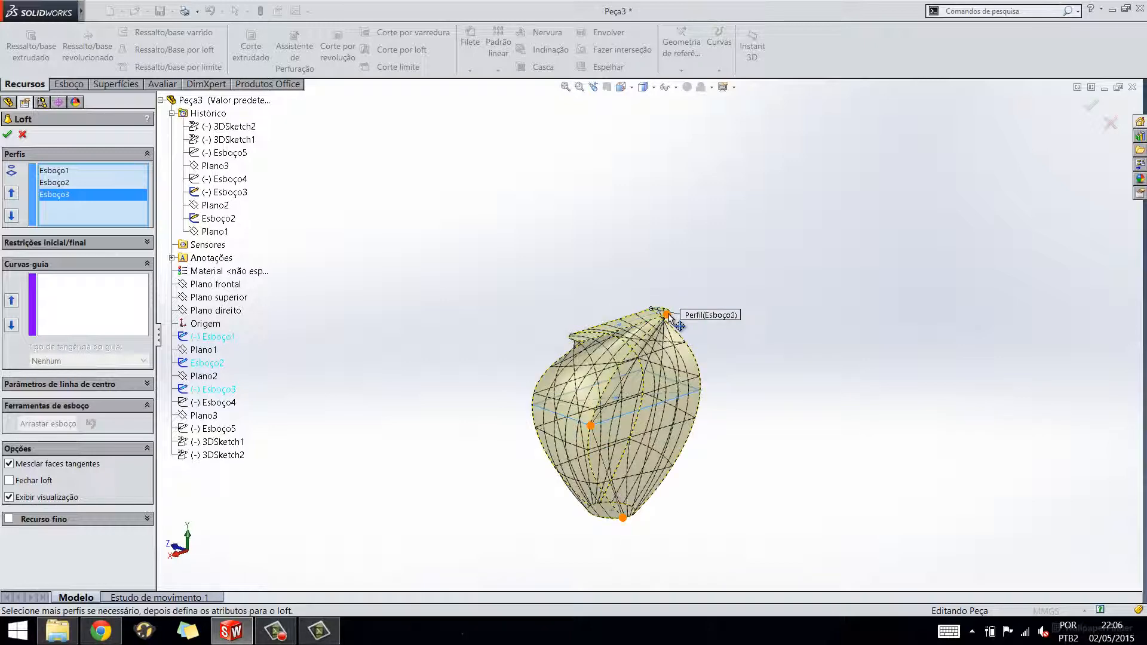
middle_click_drag(636, 338, 590, 422)
scroll(641, 377, "down", 2)
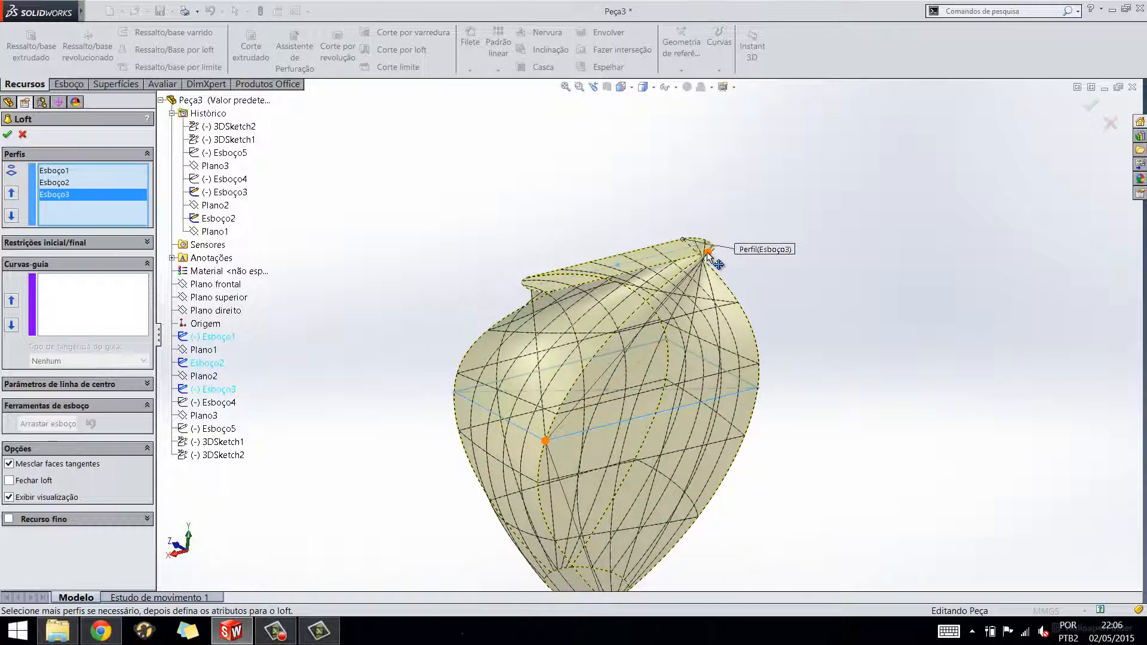
left_click_drag(706, 250, 569, 292)
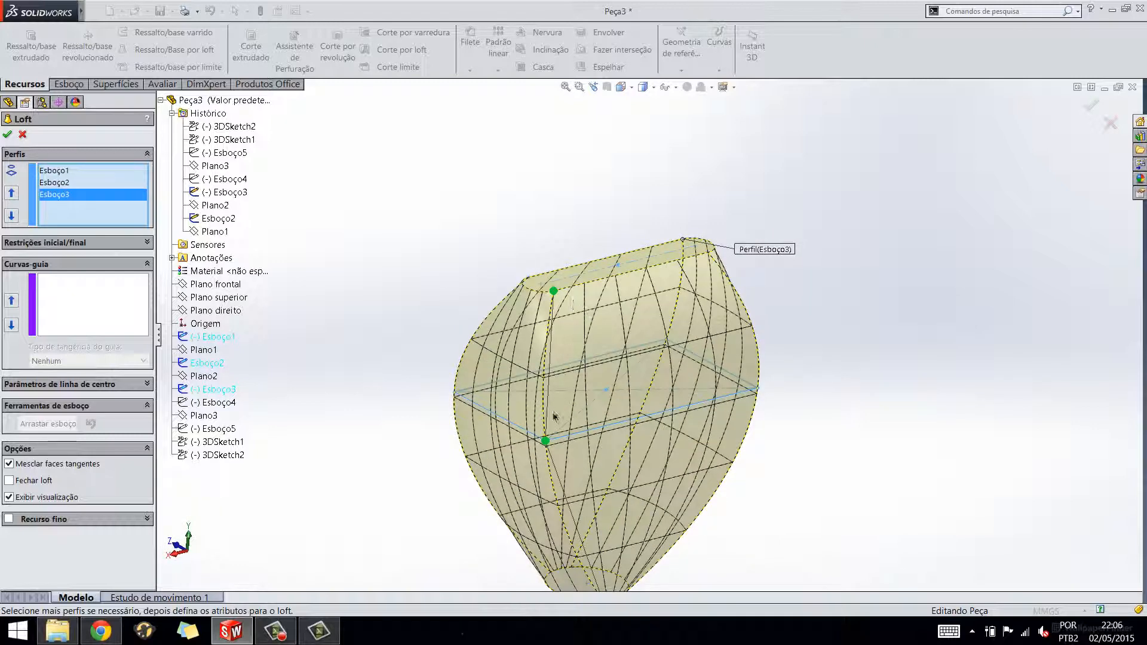
middle_click_drag(553, 389, 604, 337)
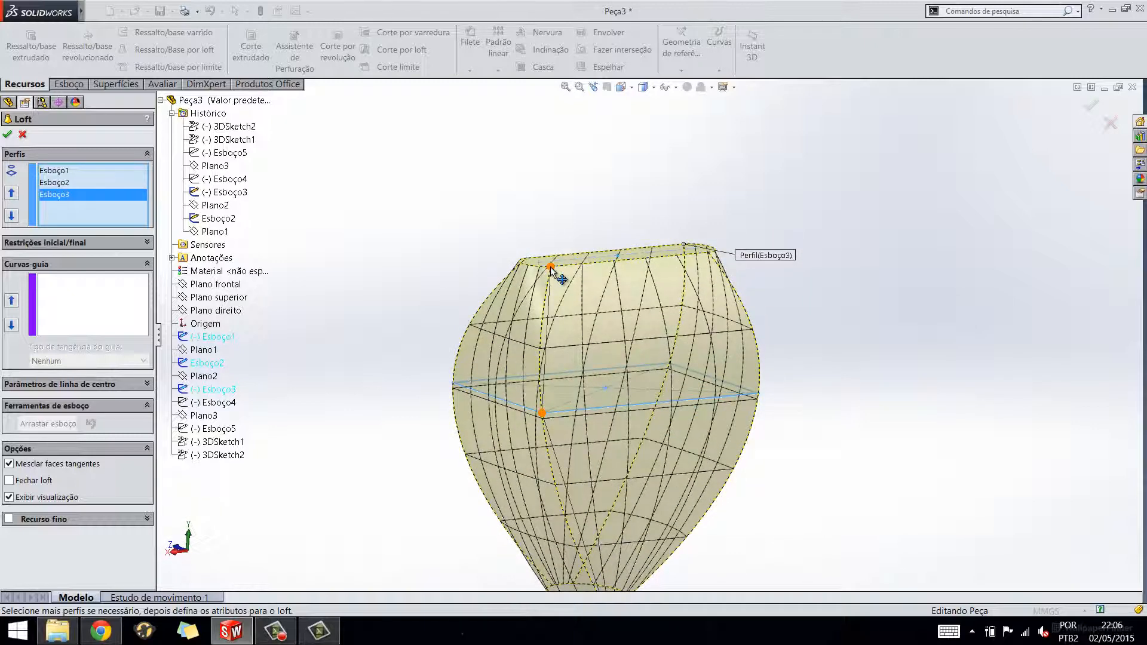
scroll(599, 417, "up", 5)
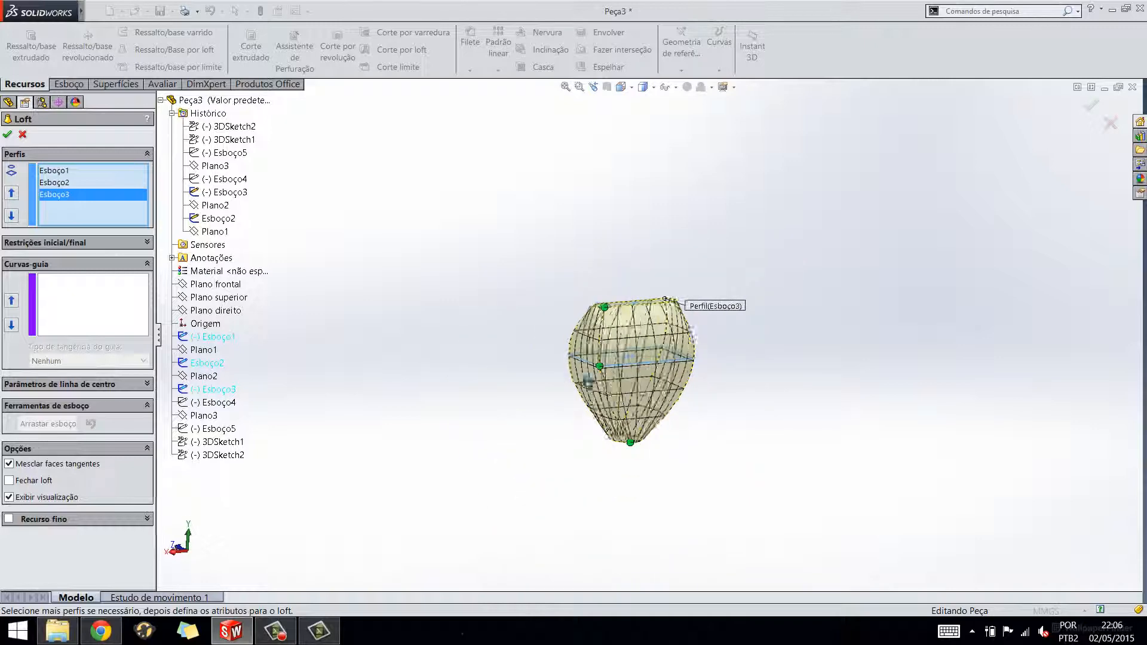
mouse_move(604, 384)
middle_mouse_down()
mouse_move(594, 371)
mouse_move(606, 376)
middle_mouse_up()
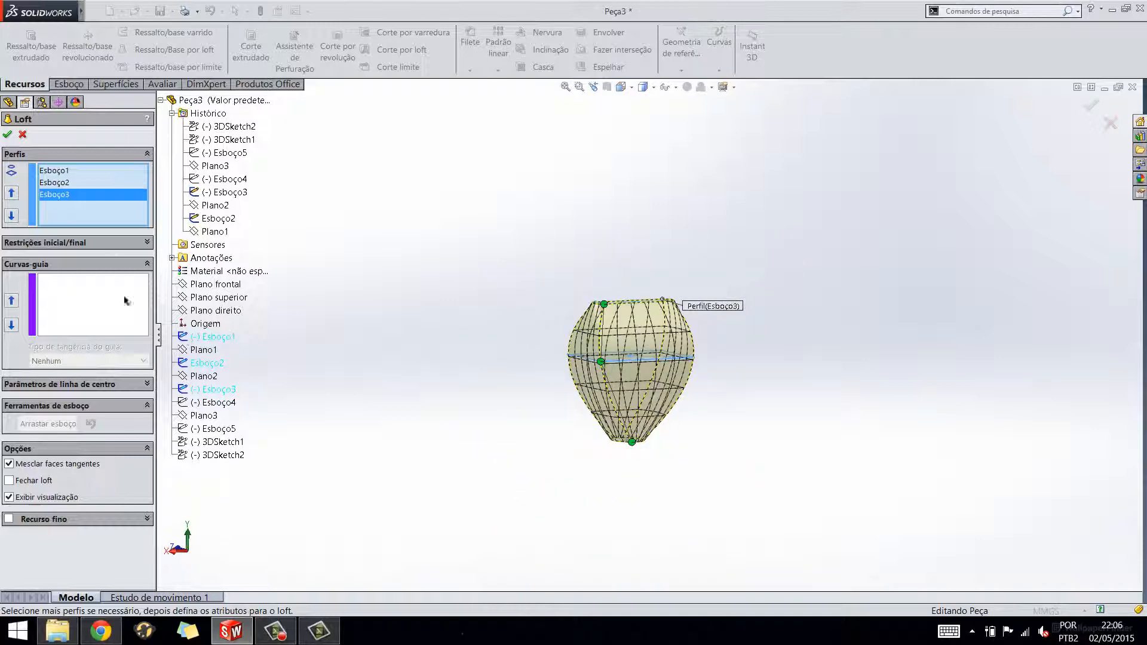
Set the loft's start constraint to Normal ao perfil at the circle profile
left_click(52, 243)
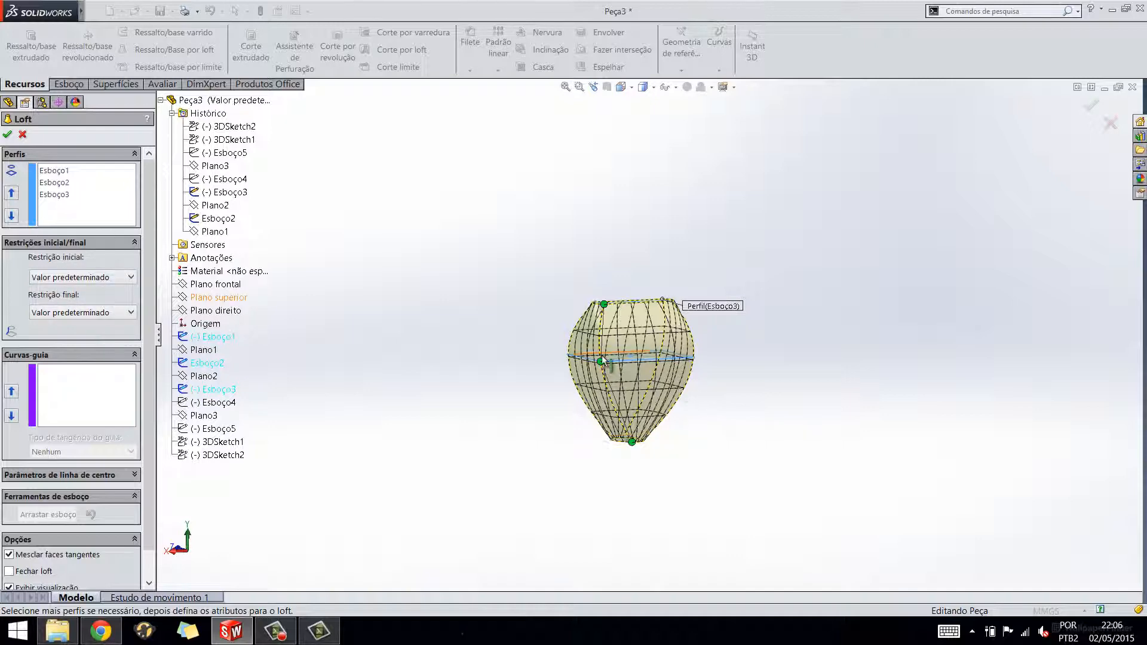
scroll(659, 378, "down", 3)
middle_click_drag(557, 342, 570, 374)
scroll(593, 362, "down", 2)
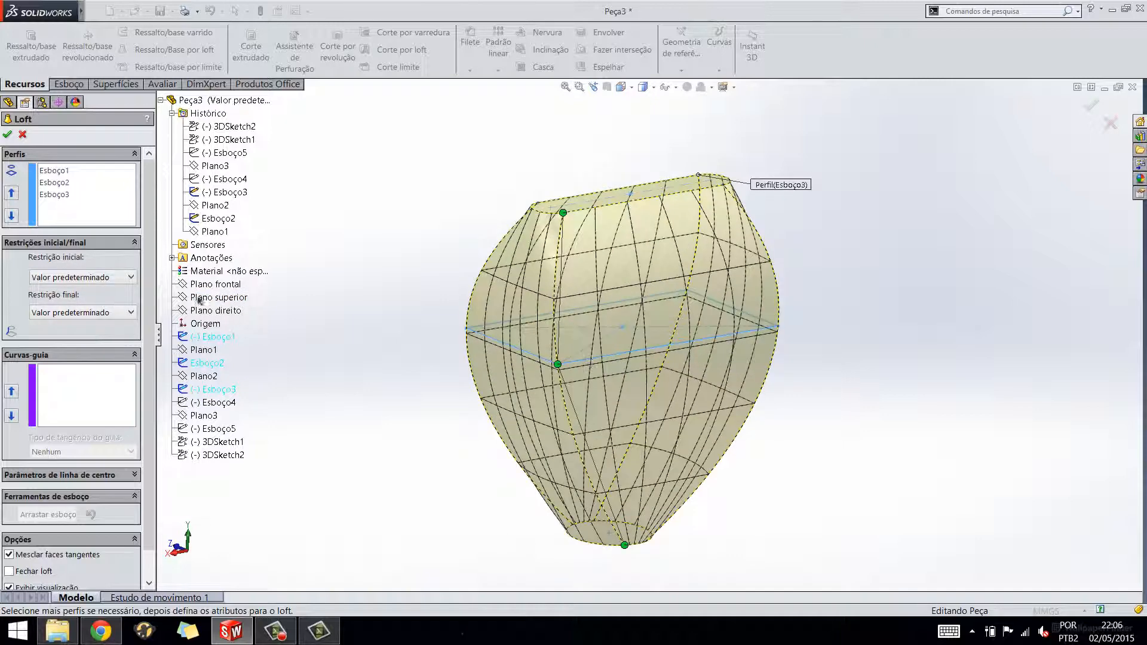
left_click(70, 279)
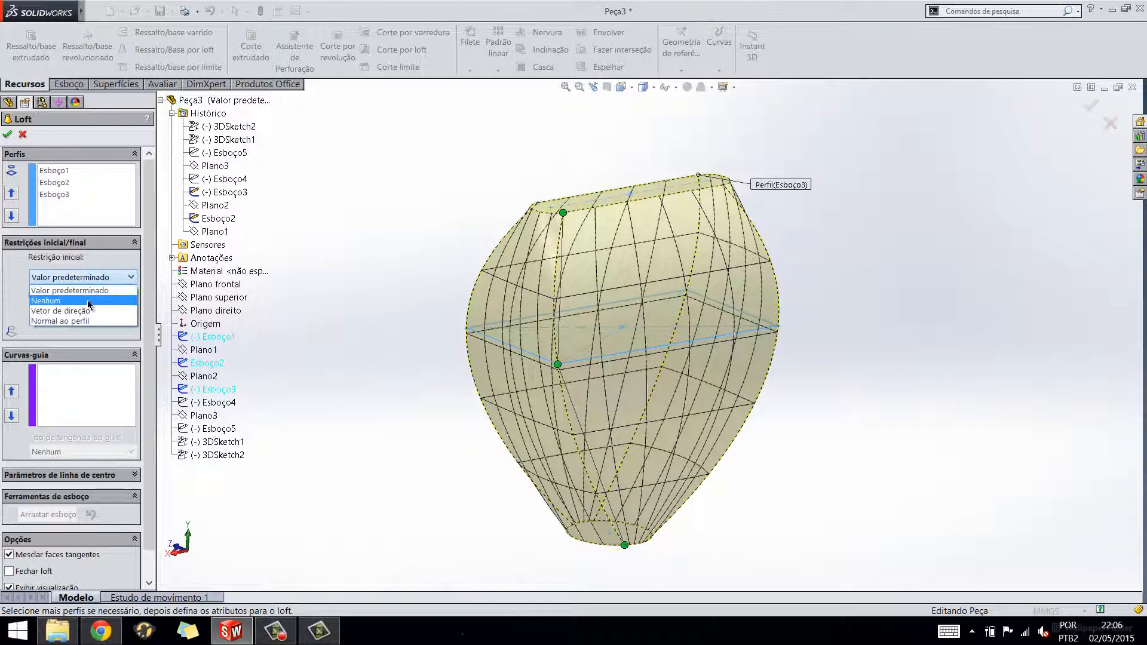
left_click(377, 284)
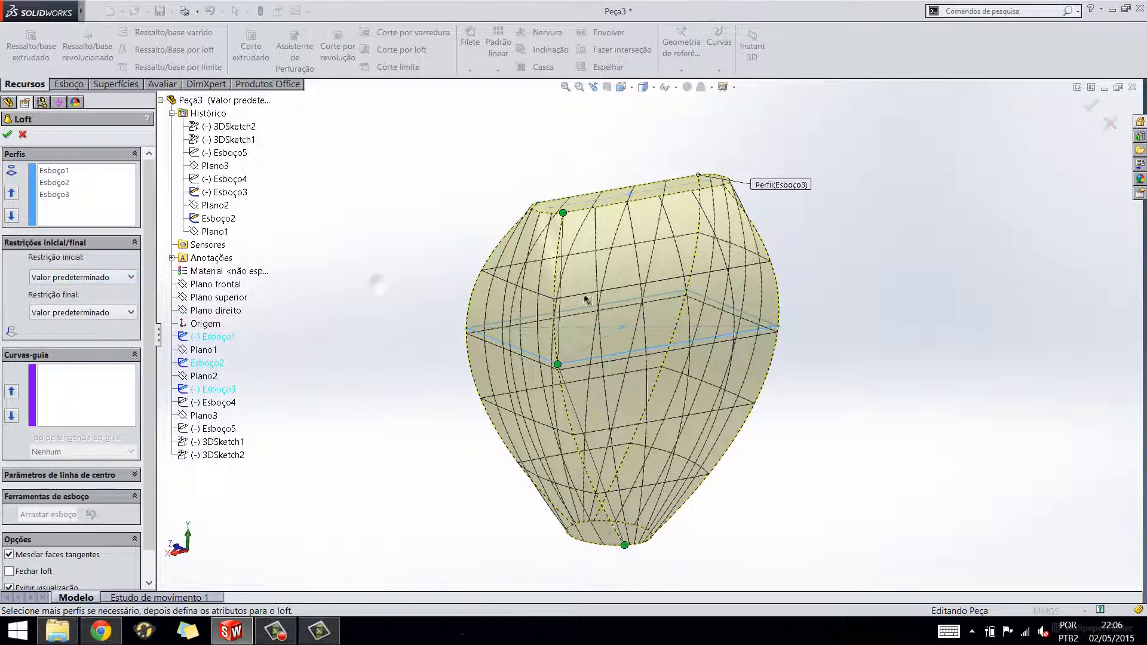
left_click(79, 278)
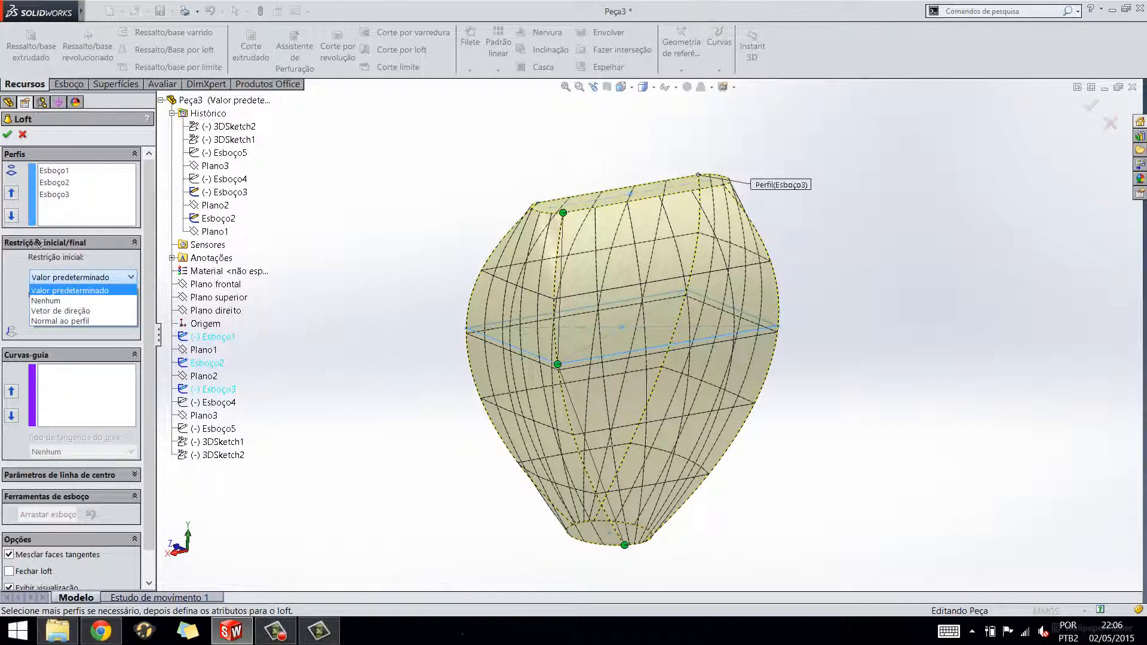
left_click(89, 321)
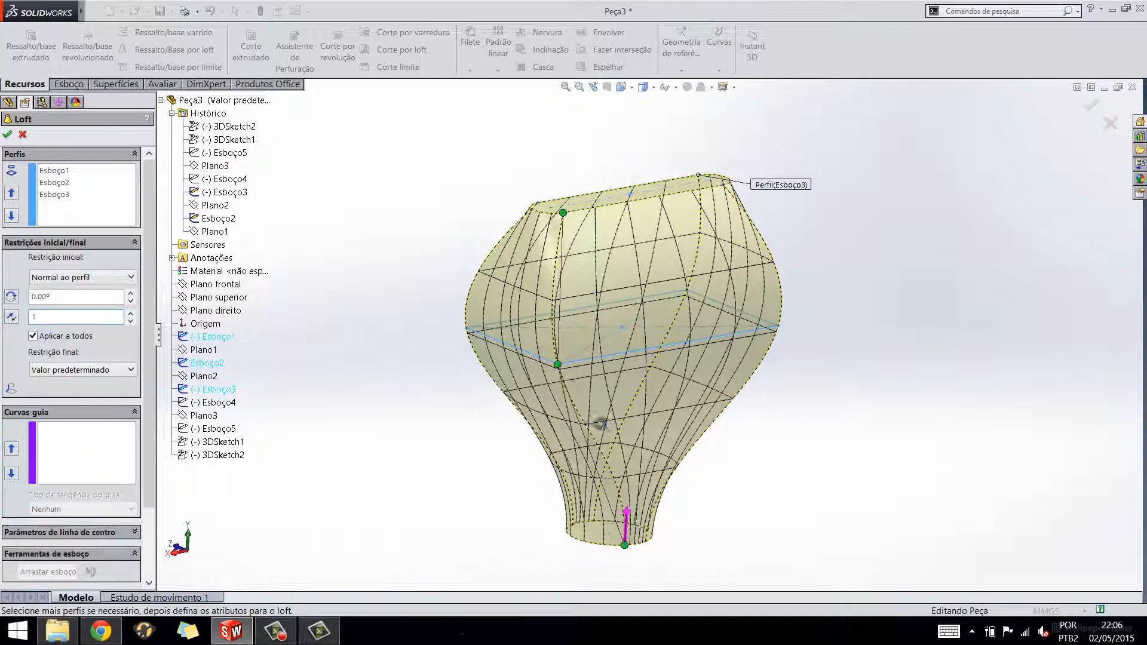
Try start tangent lengths up to 4 at the circle profile and settle on a length of 2
middle_click_drag(600, 424, 634, 483)
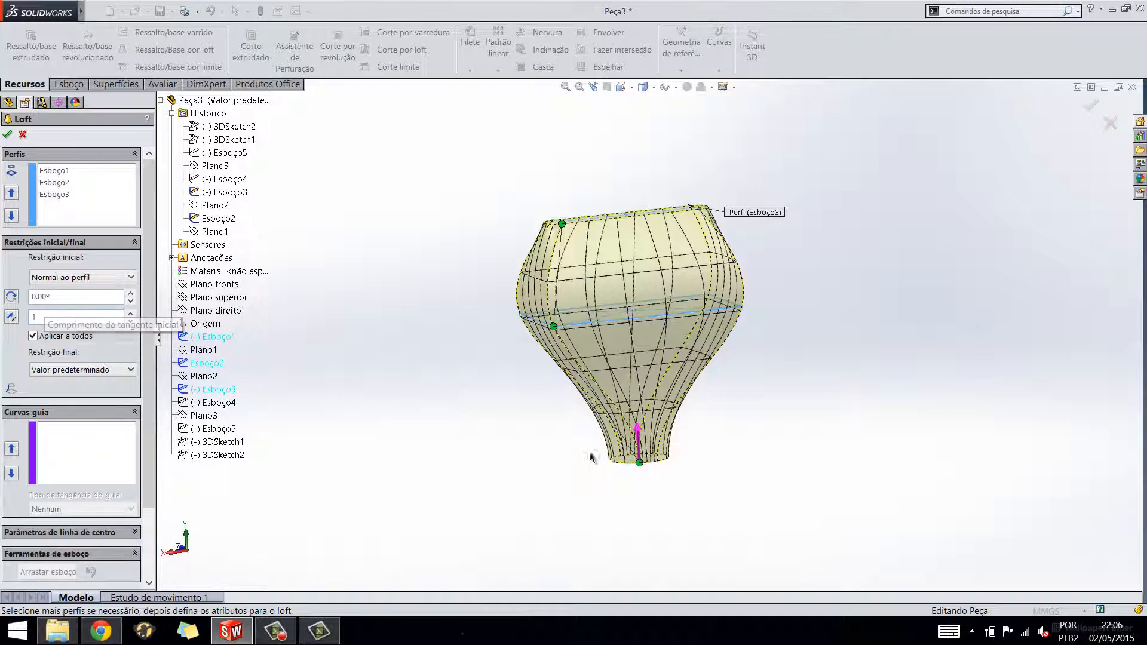
mouse_move(620, 439)
middle_mouse_down()
mouse_move(616, 461)
mouse_move(621, 447)
middle_mouse_up()
scroll(615, 461, "down", 2)
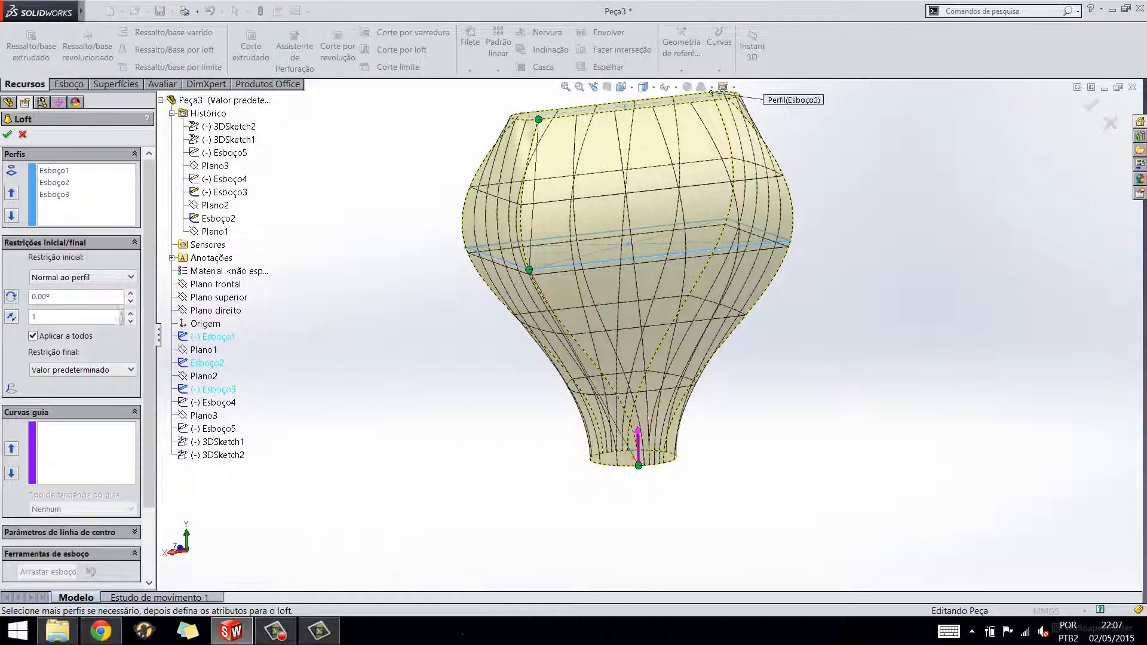
left_click(130, 314)
left_click(130, 314)
left_click(130, 314)
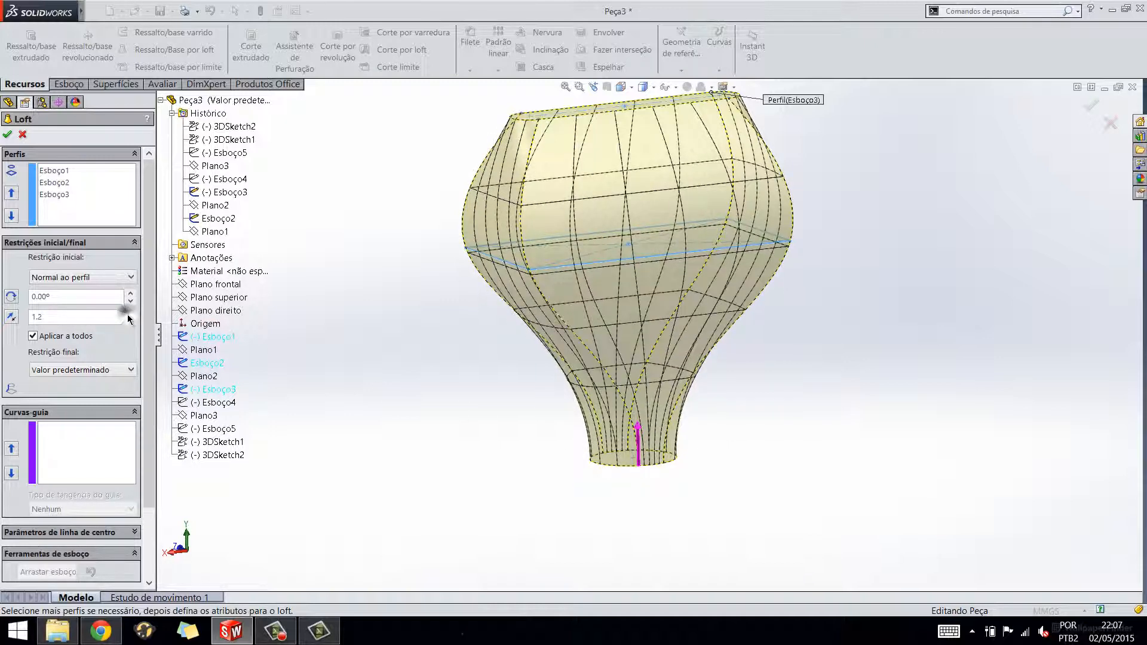
left_click(130, 314)
left_click(129, 314)
left_click(130, 314)
left_click(130, 314)
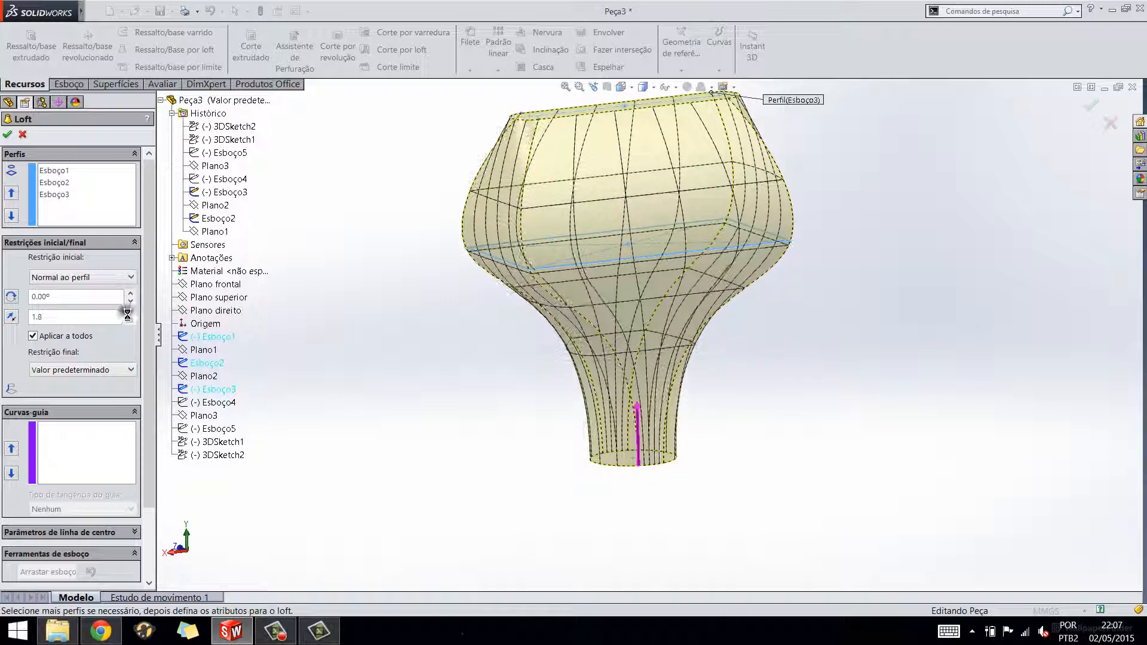
left_click(130, 315)
left_click(130, 324)
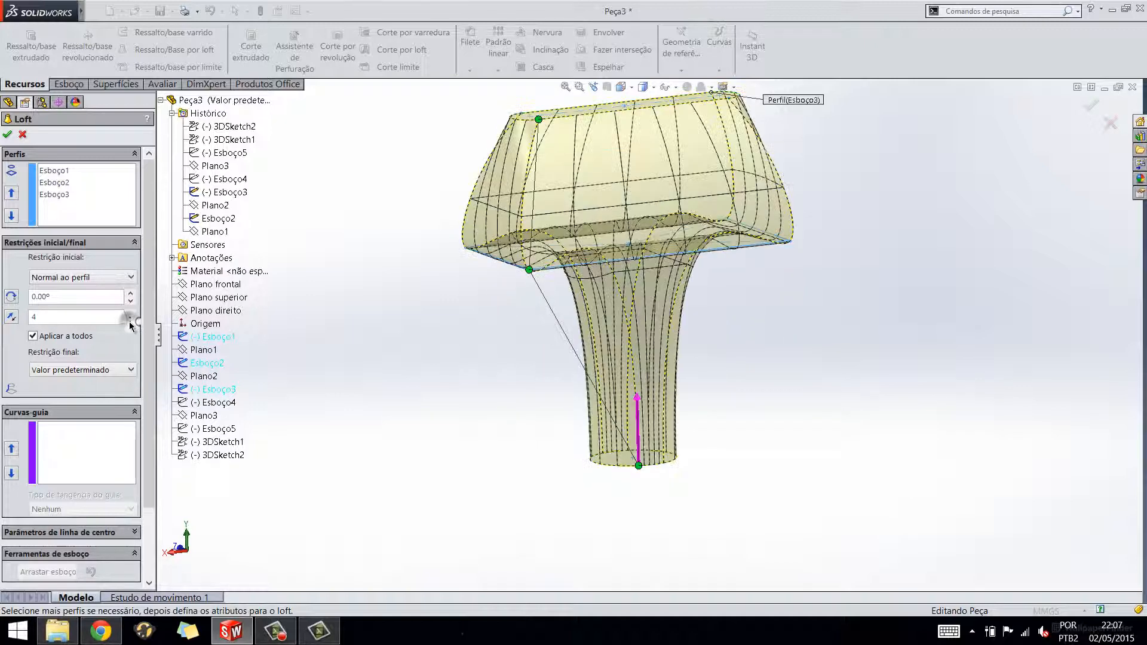
left_click(130, 324)
left_click(130, 323)
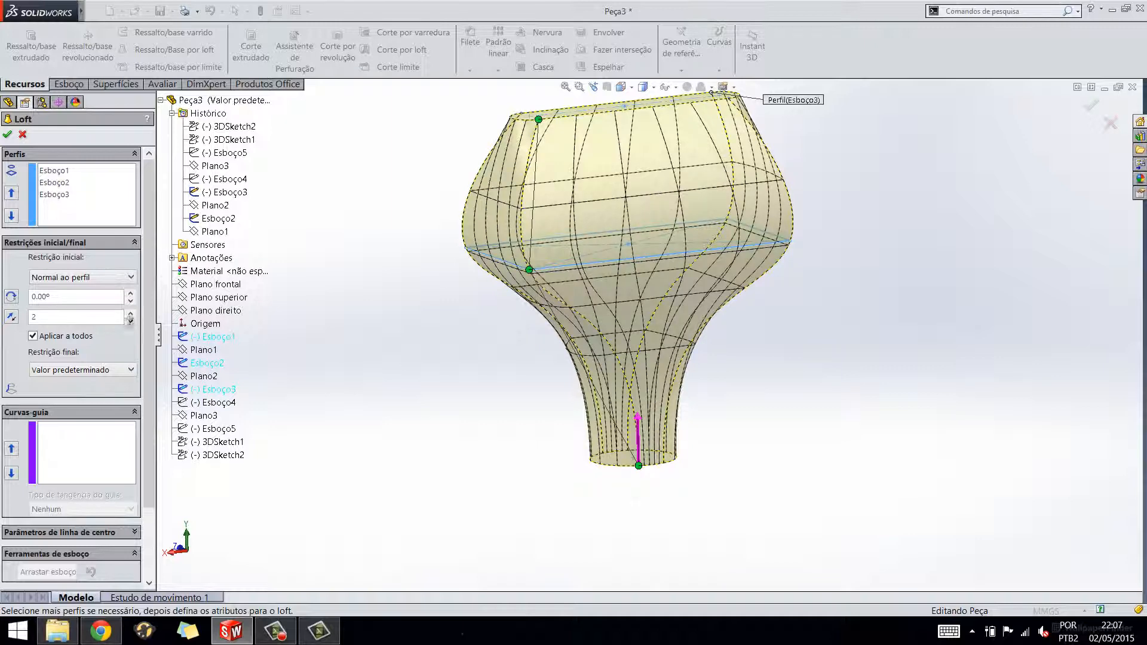
Set the end constraint to Normal ao perfil with a 2.00° draft angle and tangent length 0.5, and create the loft
scroll(101, 367, "down", 1)
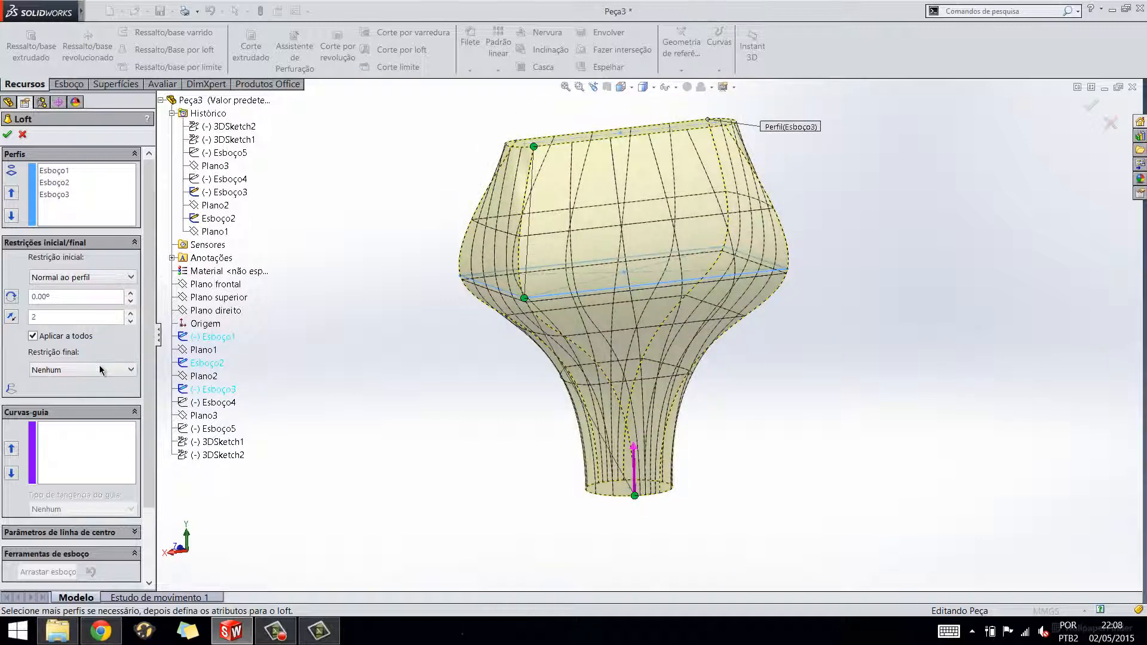
left_click(99, 370)
left_click(97, 410)
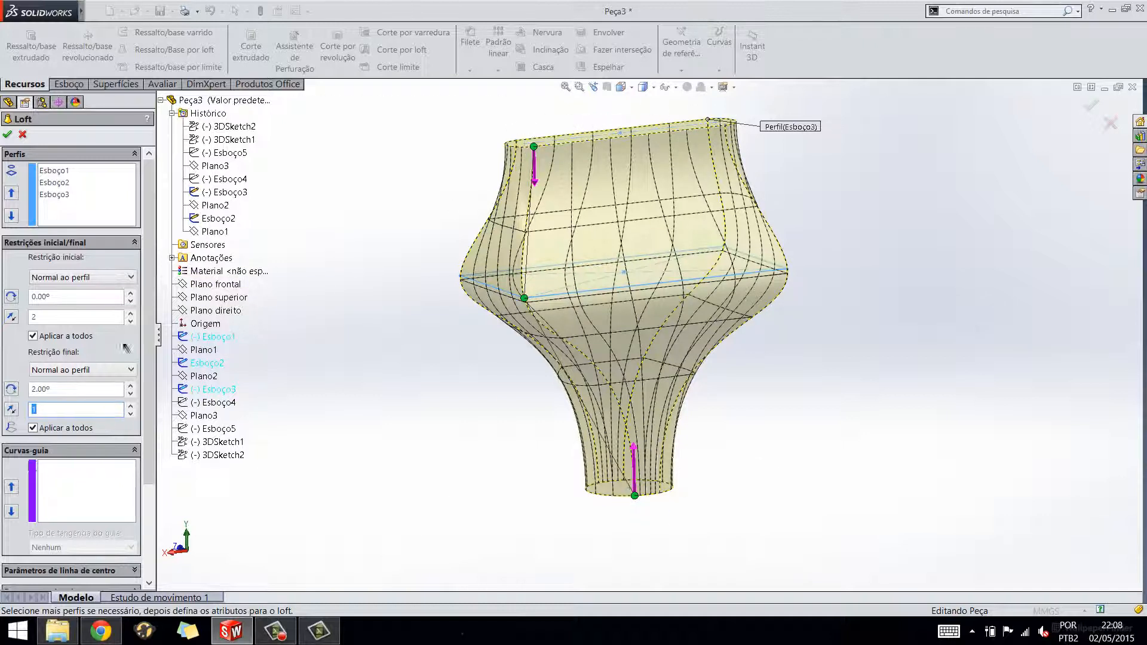
type("0.5")
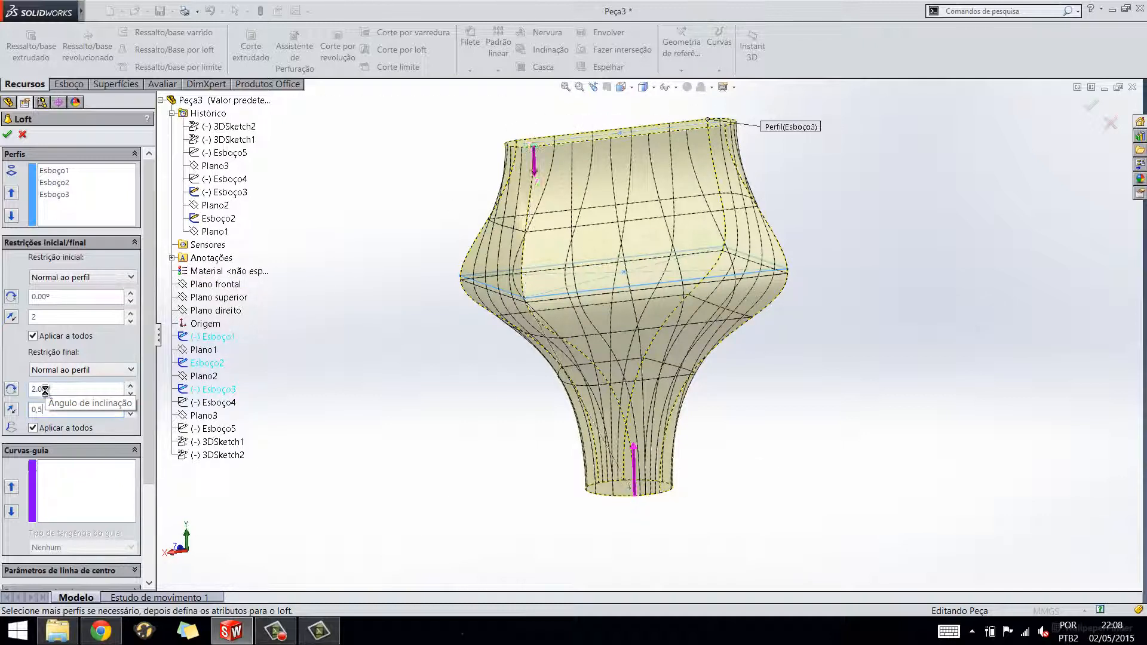
left_click(8, 135)
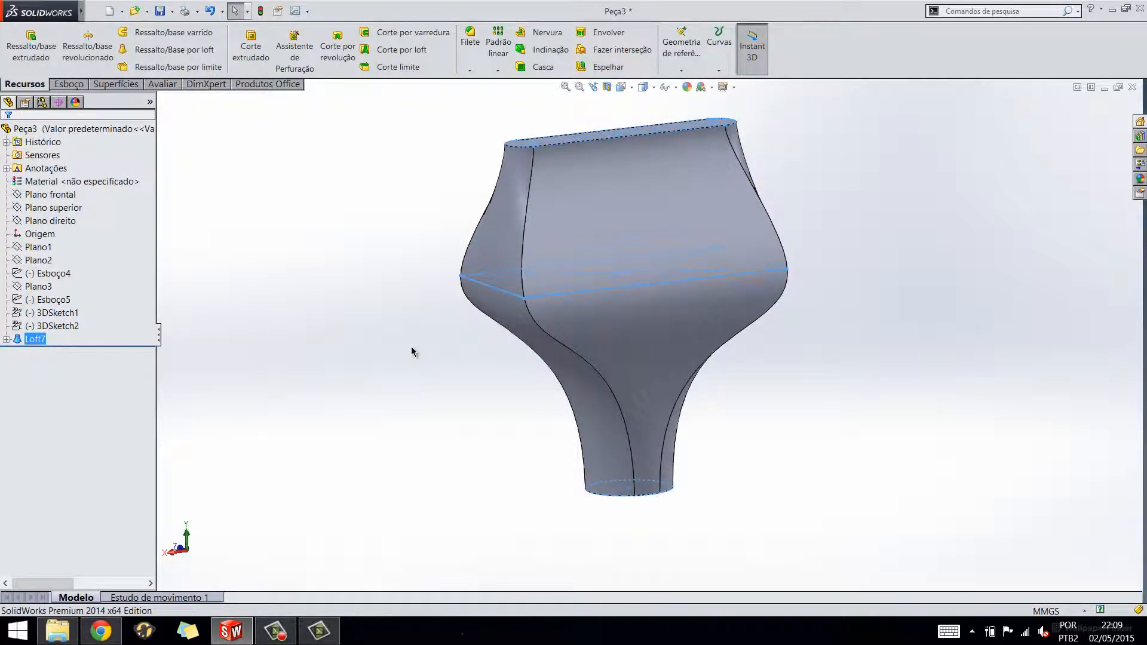
Delete the finished loft through the circle, rectangle and slot, keeping its sketches
mouse_move(439, 355)
middle_mouse_down()
mouse_move(456, 341)
mouse_move(429, 354)
middle_mouse_up()
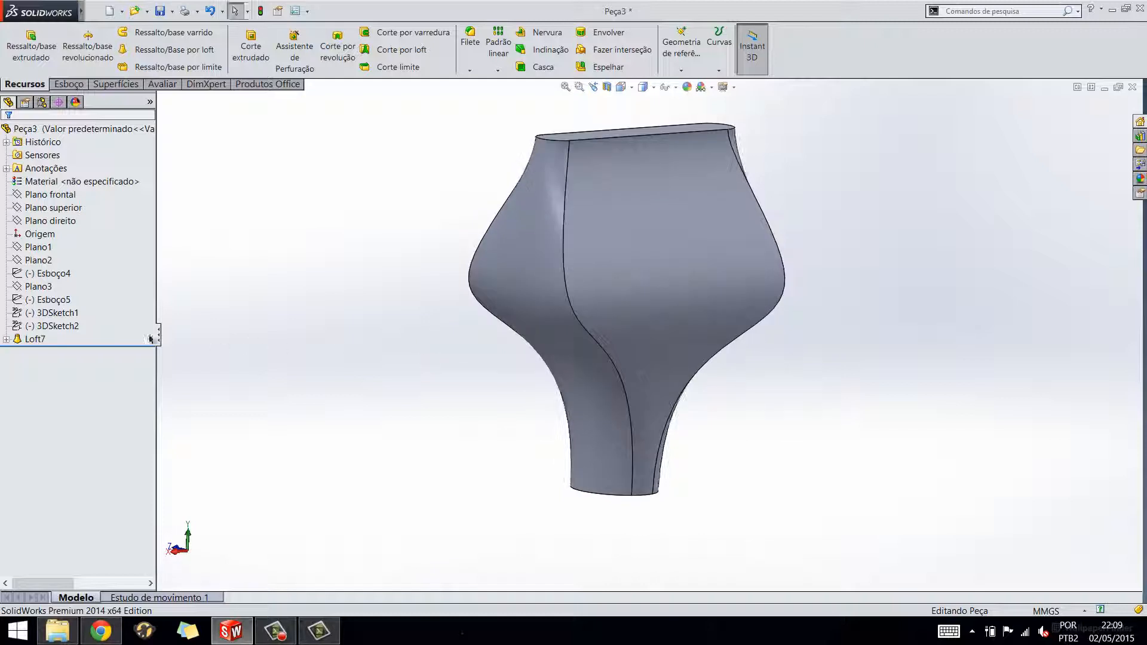
left_click(27, 330)
left_click(29, 339)
key("Delete")
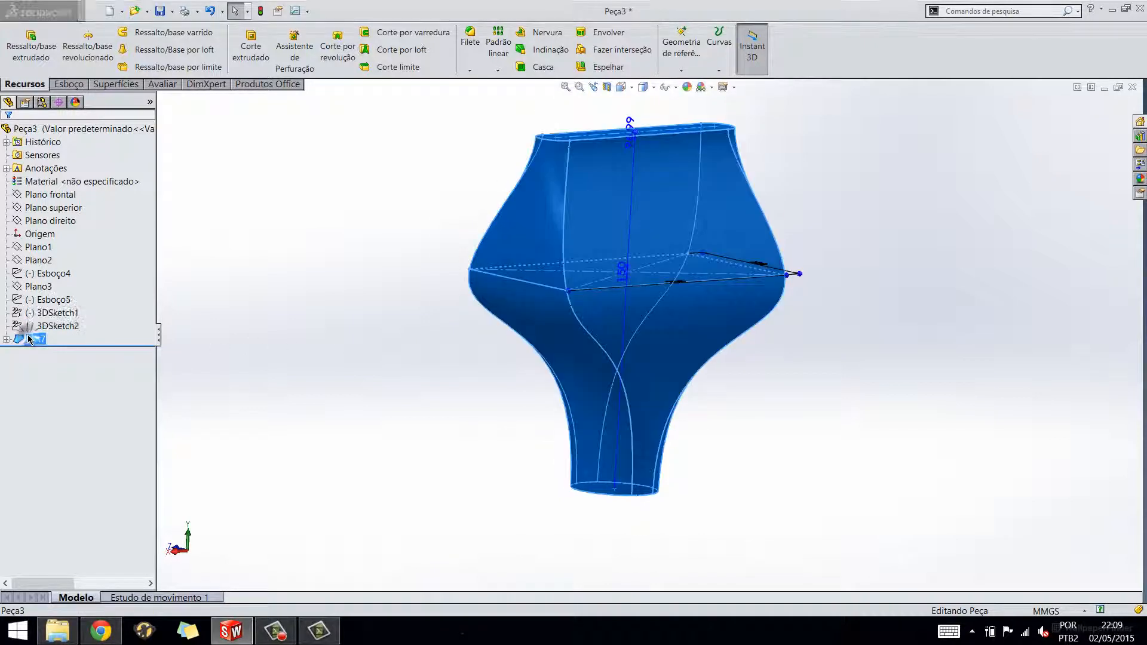
key("Return")
Show the hidden arc sketch Esboço4 that joins the rectangle's edge to the slot's end
left_click(42, 261)
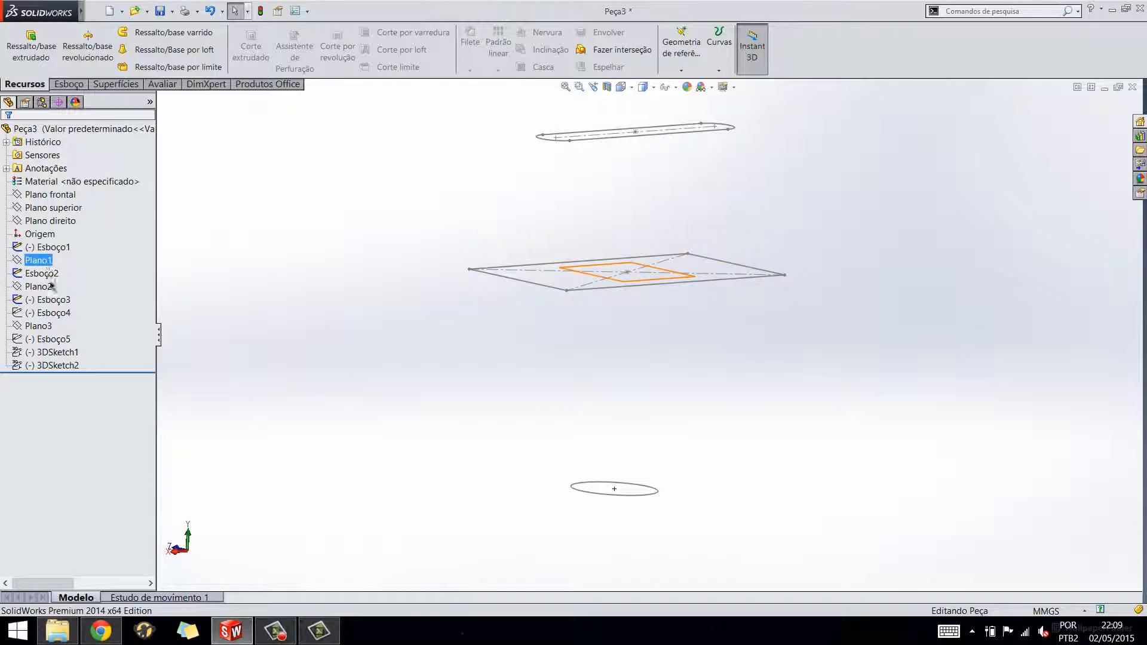
left_click(51, 313)
right_click(51, 315)
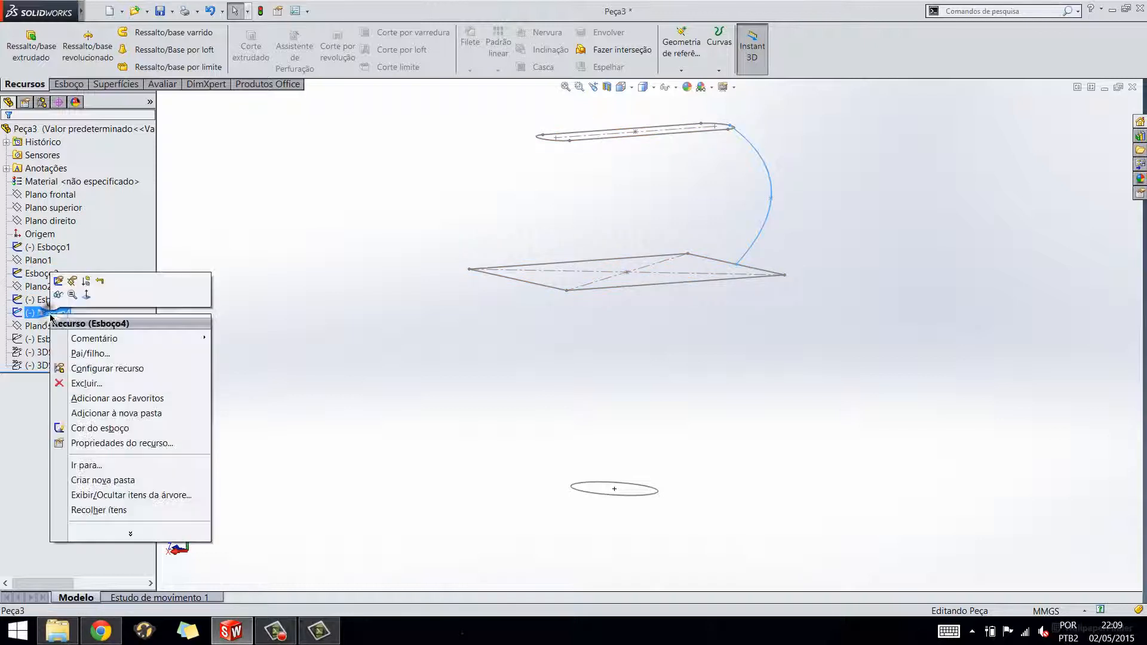
left_click(402, 343)
middle_click_drag(402, 343, 418, 366)
Start a loft with the rectangle and slot as profiles, and align the slot's connector above the rectangle's connected corner
left_click(170, 50)
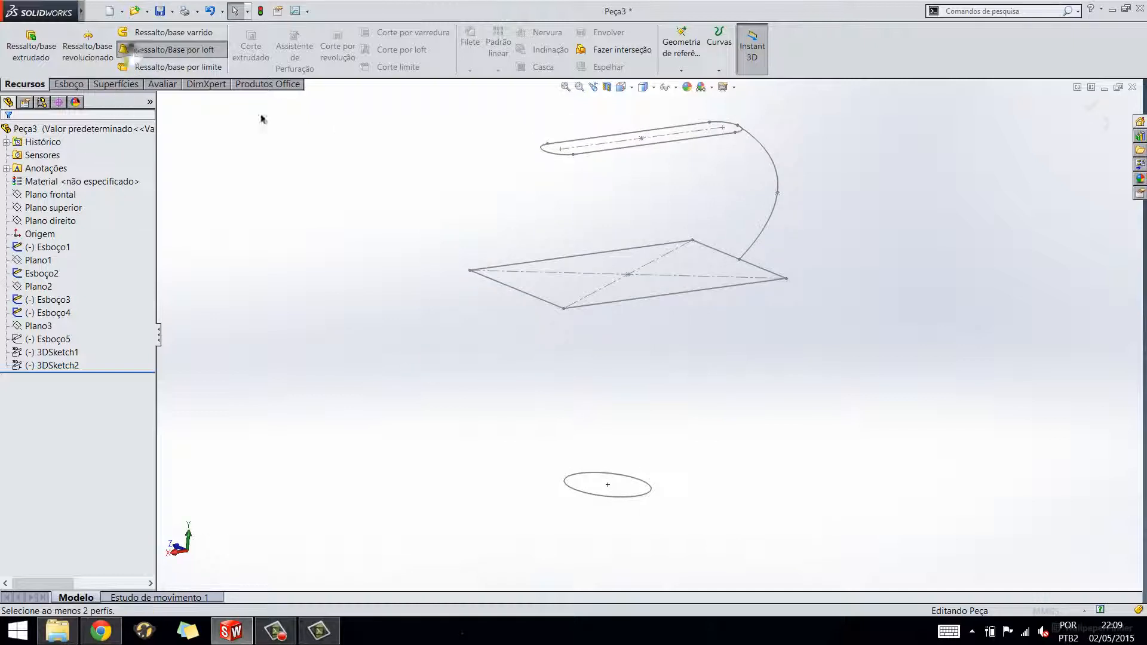
left_click(656, 300)
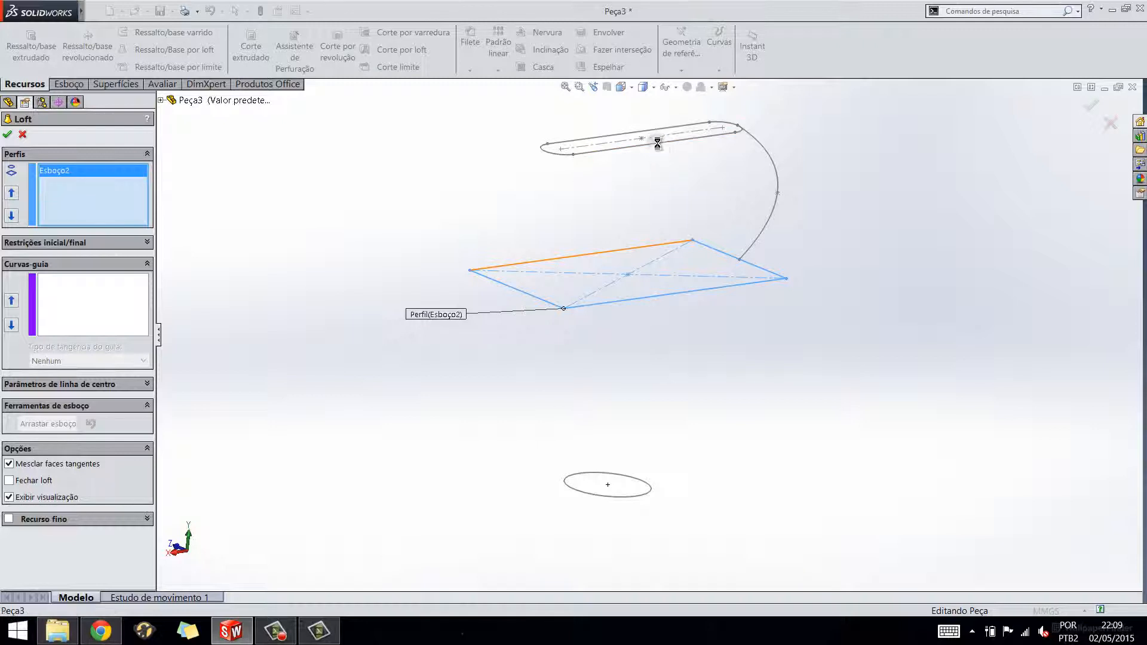
left_click(658, 143)
left_click_drag(738, 137, 573, 156)
middle_click_drag(726, 213, 567, 206)
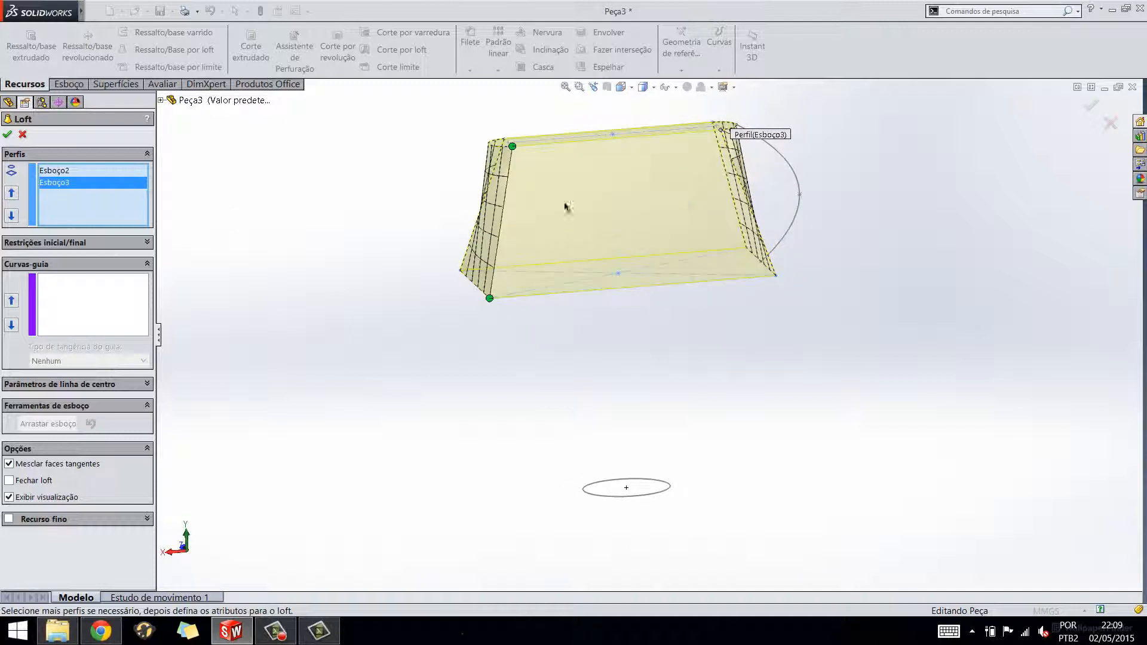
Add the arc sketch between the rectangle and slot as the loft's guide curve
left_click(79, 324)
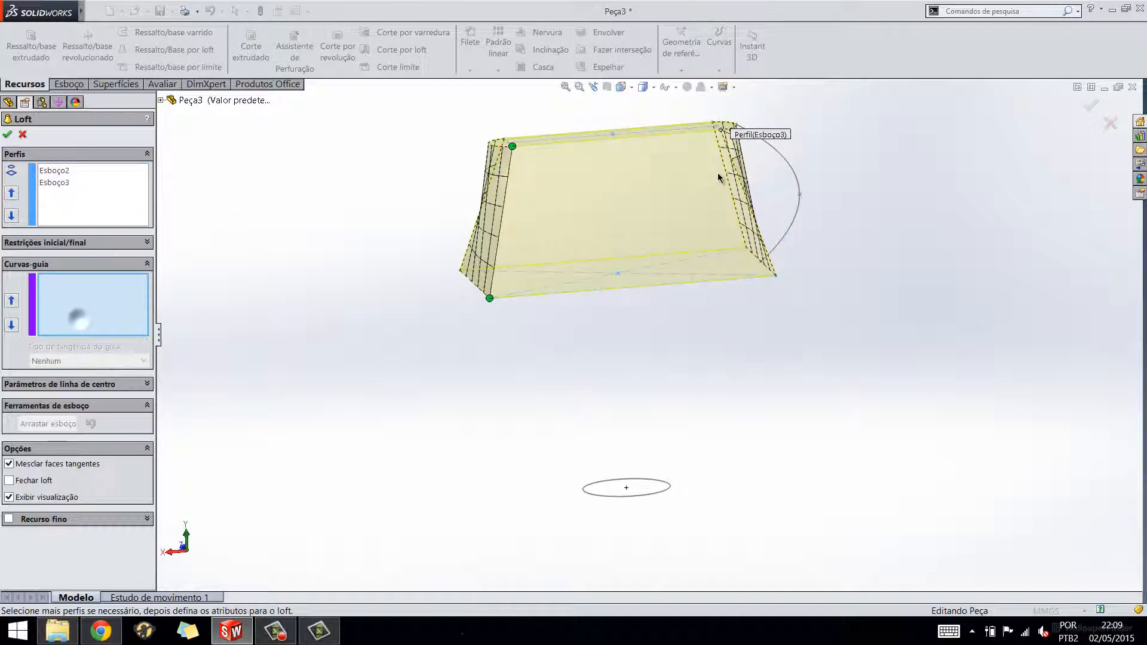
left_click(794, 174)
middle_click_drag(791, 191, 789, 231)
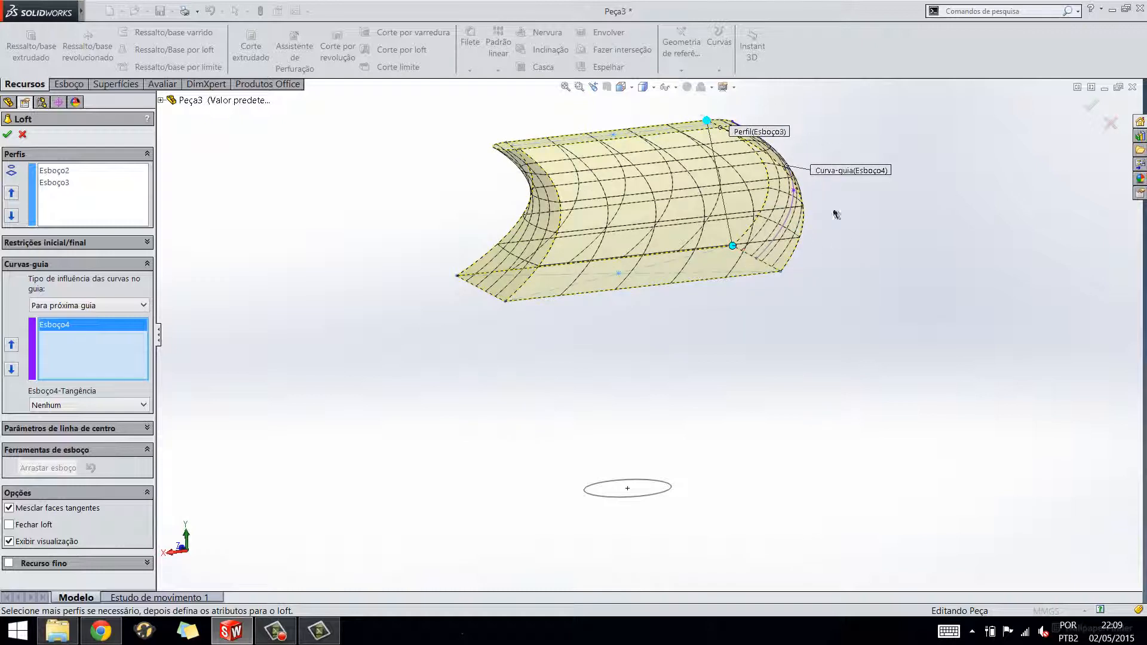
Try the Global guide curve influence, switch it to Até a próxima aresta viva, and create the loft
left_click(108, 306)
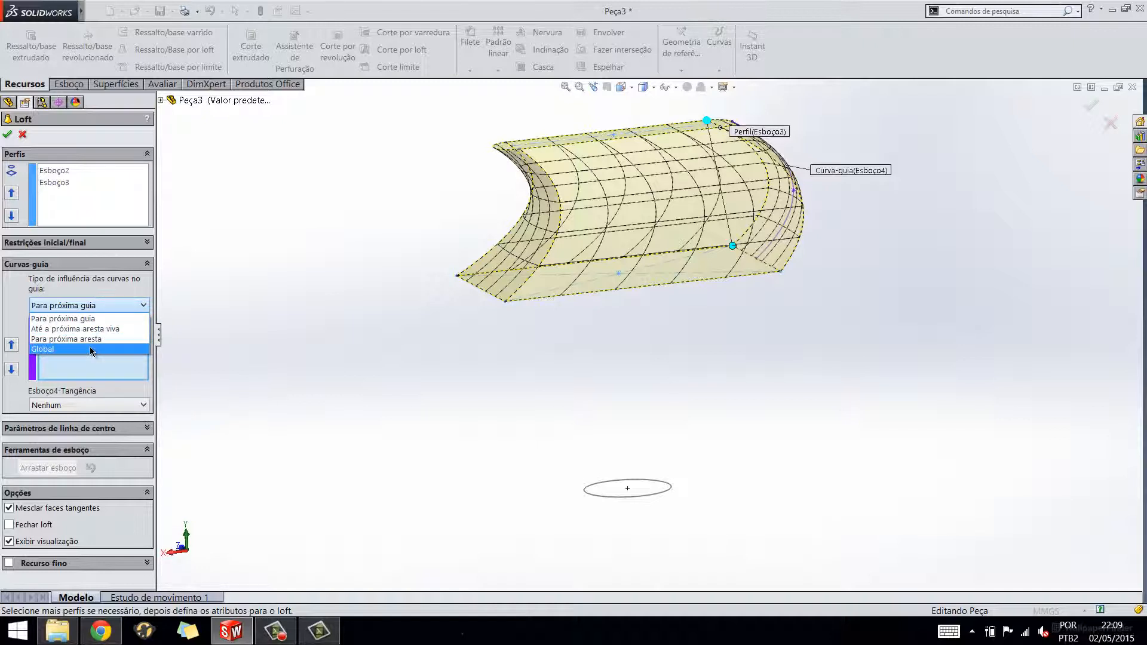
left_click(91, 350)
left_click(80, 306)
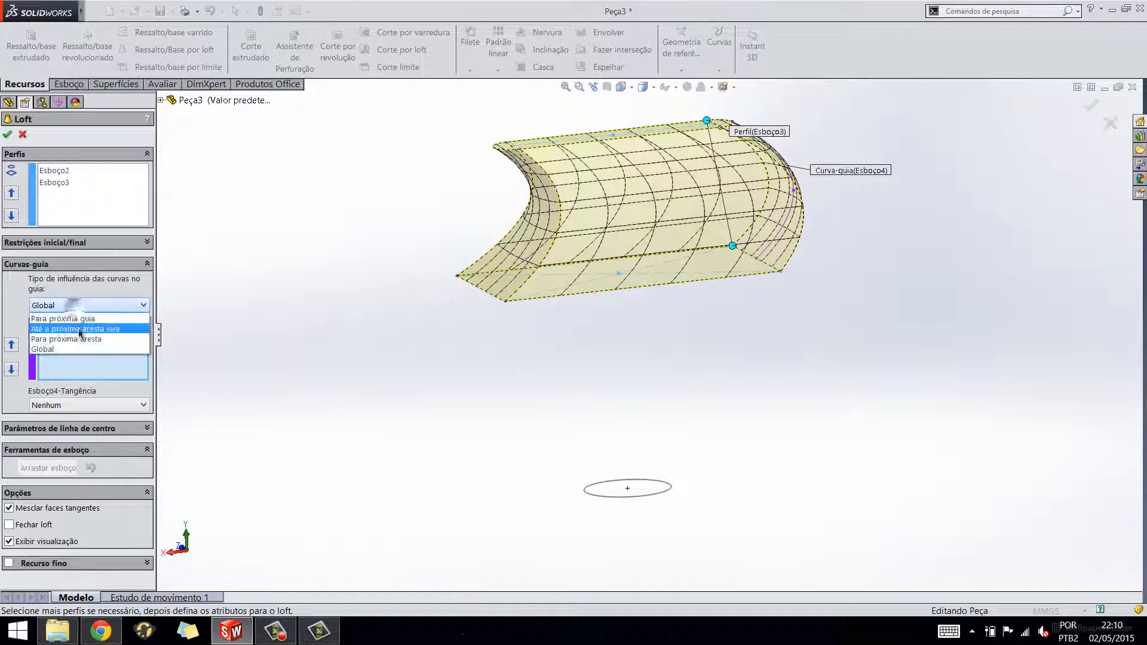
left_click(84, 330)
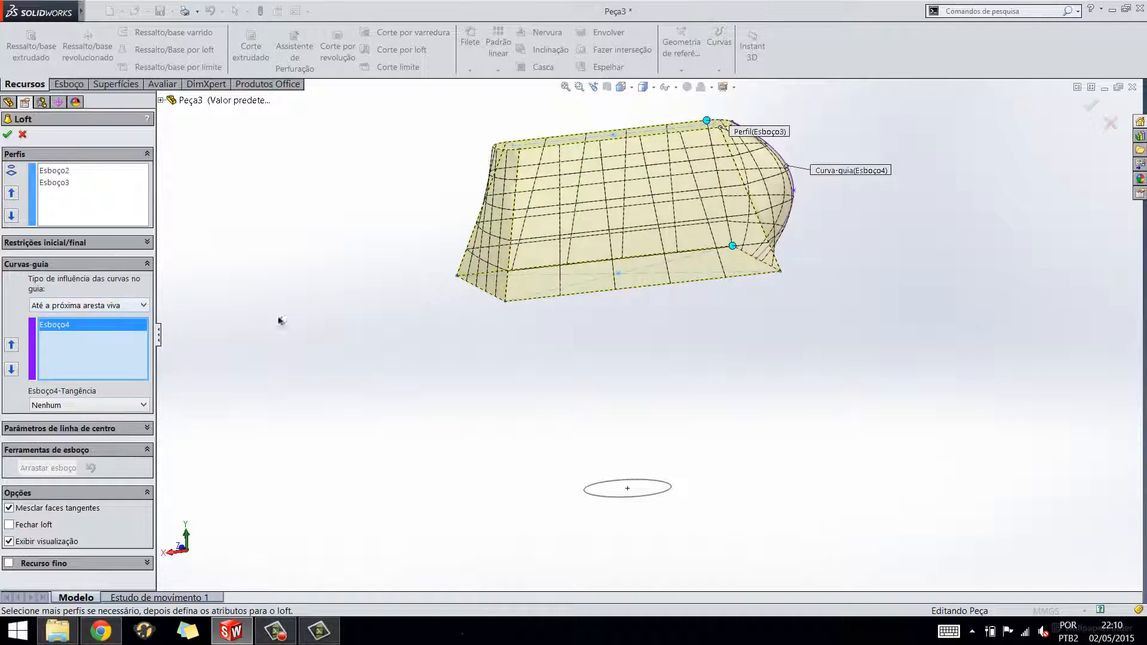
mouse_move(599, 330)
middle_mouse_down()
mouse_move(520, 300)
mouse_move(679, 313)
mouse_move(825, 293)
mouse_move(861, 374)
mouse_move(742, 374)
mouse_move(546, 425)
mouse_move(361, 454)
mouse_move(621, 325)
middle_mouse_up()
middle_click_drag(313, 230, 338, 225)
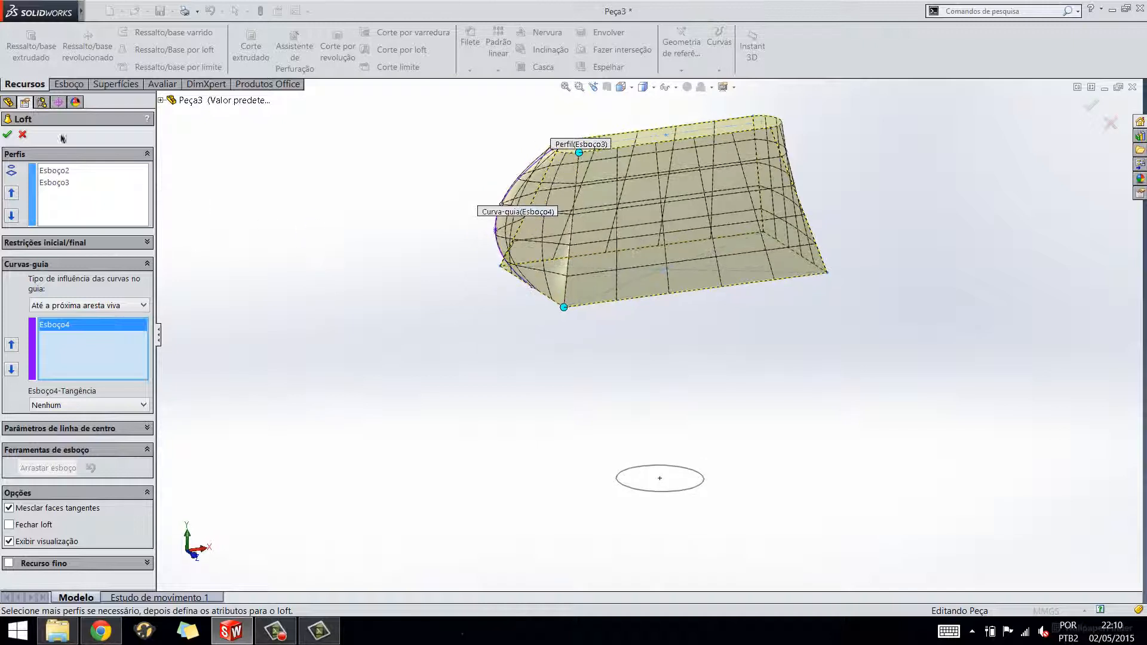
left_click(7, 134)
Delete the guided loft between the rectangle and slot, keeping its sketches
mouse_move(707, 317)
middle_mouse_down()
mouse_move(720, 364)
mouse_move(657, 357)
mouse_move(858, 361)
mouse_move(804, 380)
mouse_move(665, 379)
mouse_move(679, 397)
middle_mouse_up()
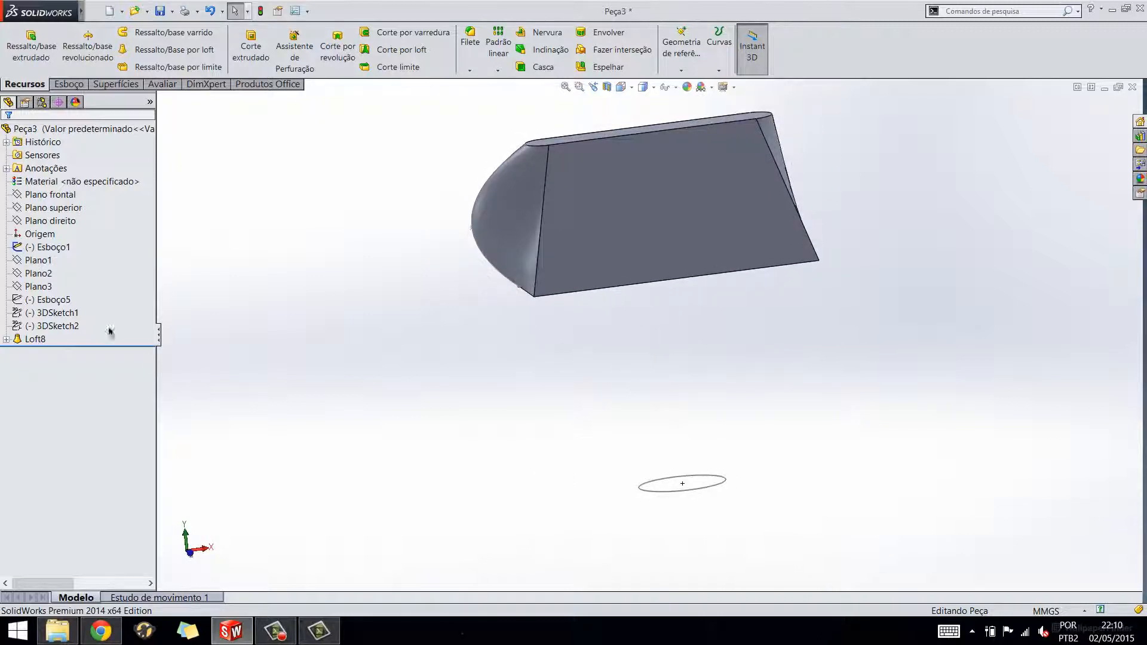
left_click(33, 328)
left_click(31, 340)
key("Delete")
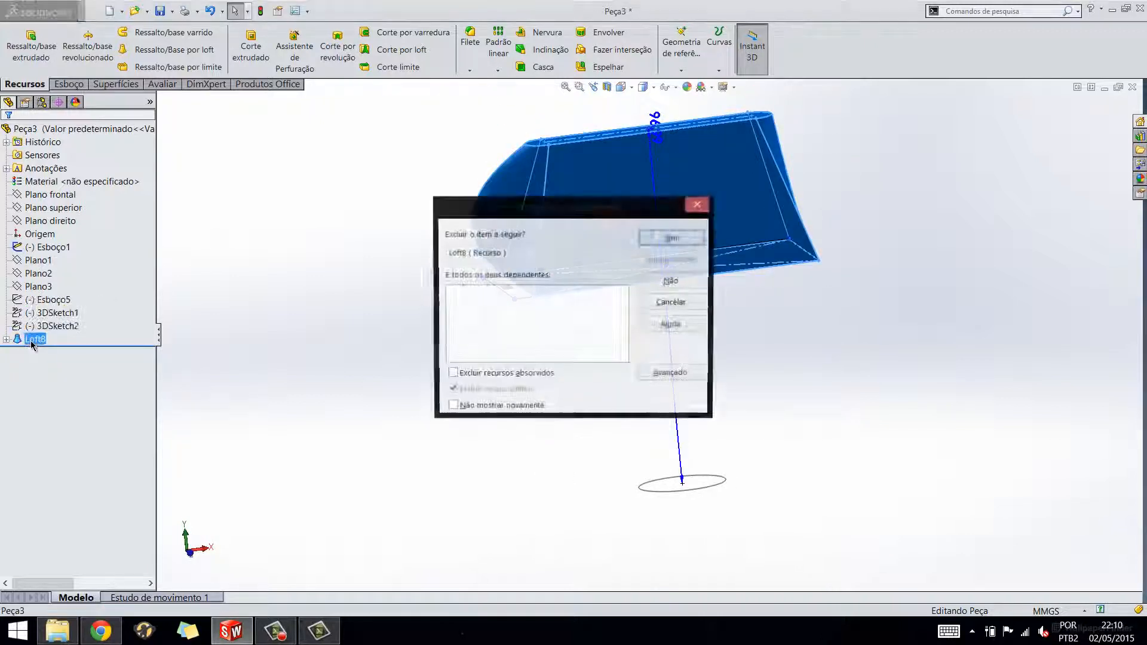
key("Return")
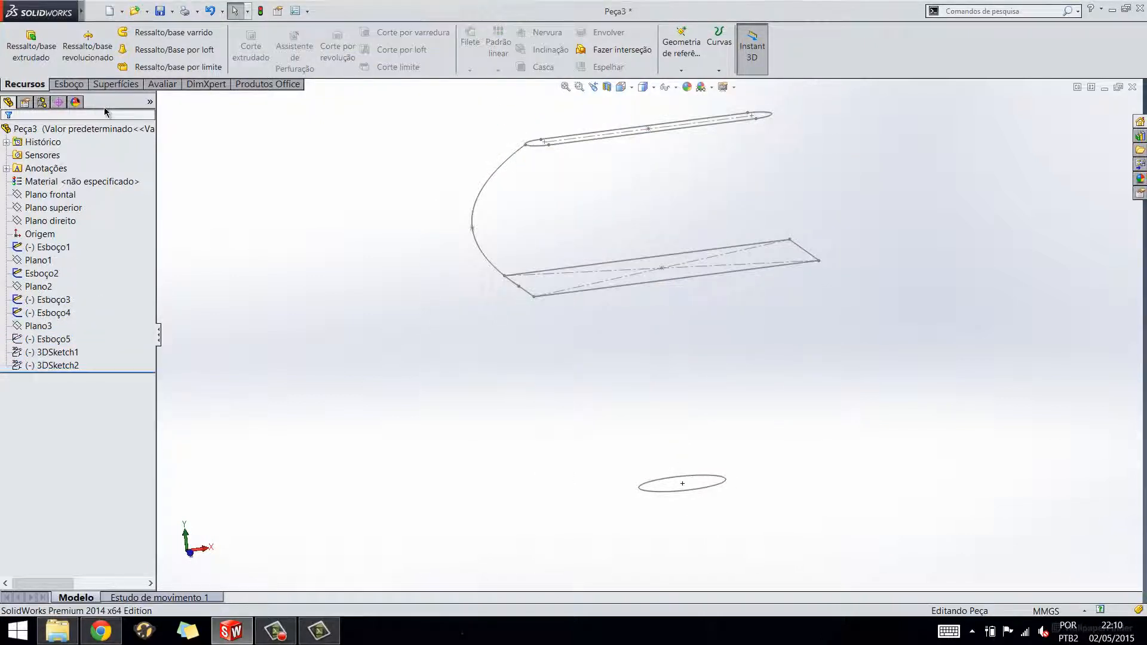
Show the hidden sketch Esboço5, drawn on Plano3 away from the other profiles
middle_click_drag(520, 287, 602, 347)
scroll(602, 348, "up", 3)
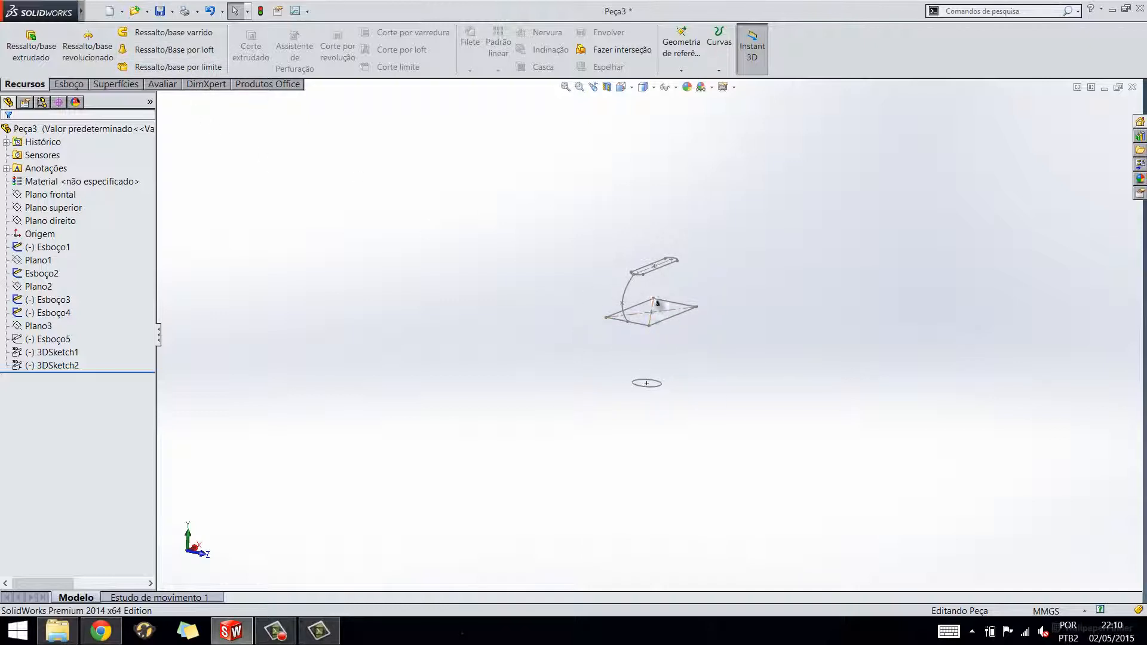
middle_click_drag(650, 263, 654, 249)
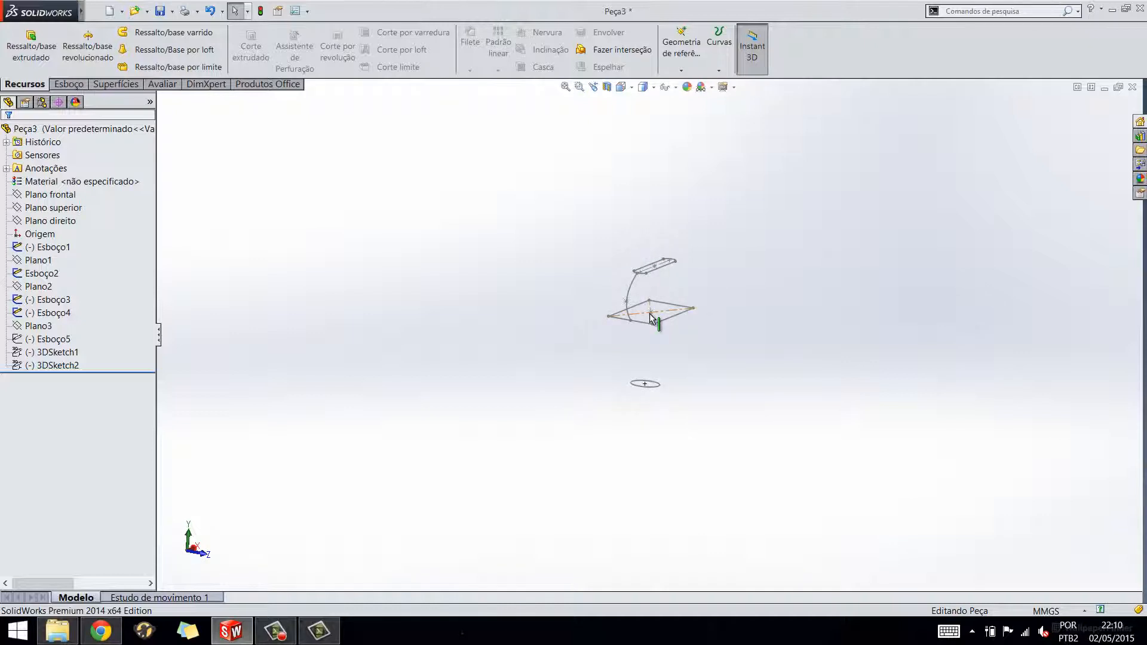
left_click(53, 330)
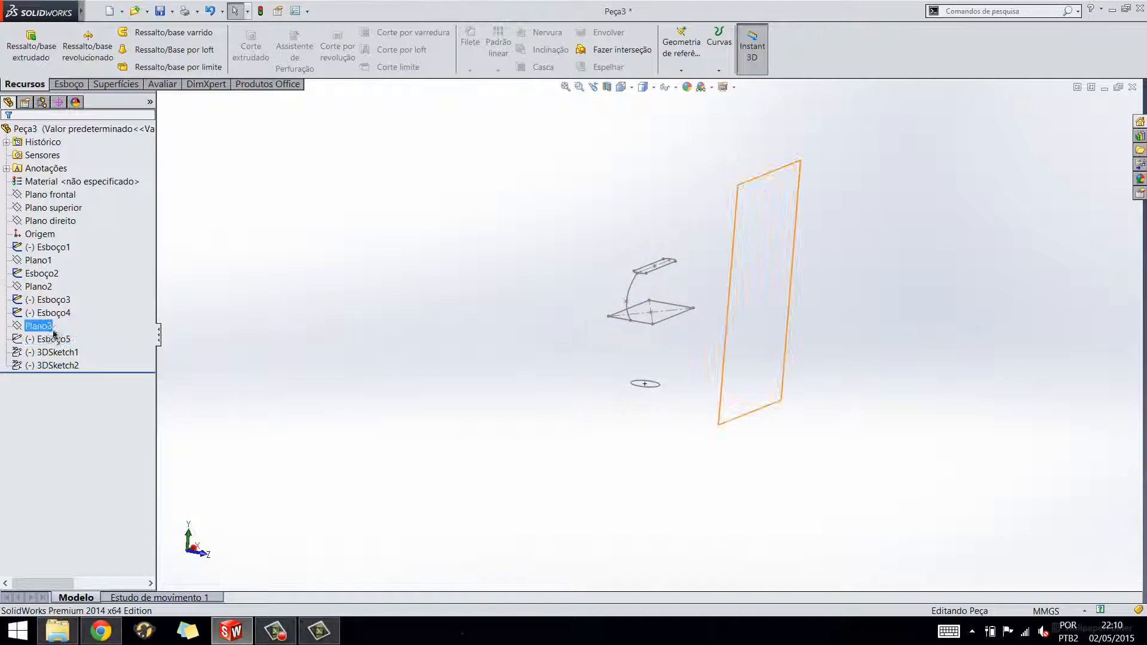
left_click(53, 340)
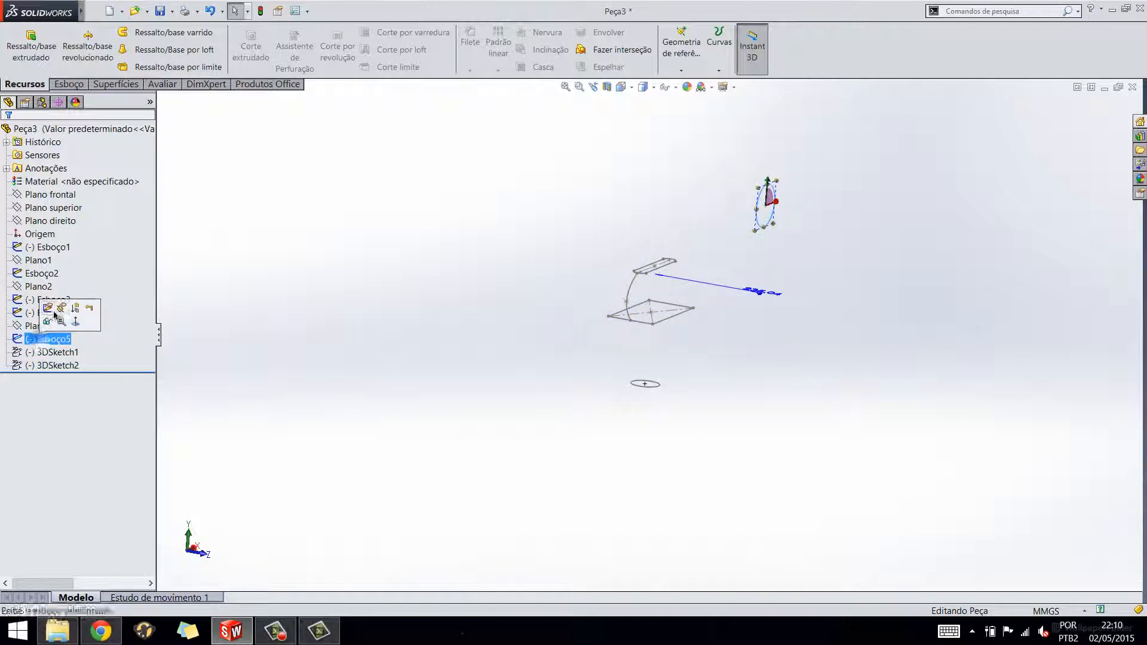
left_click(773, 430)
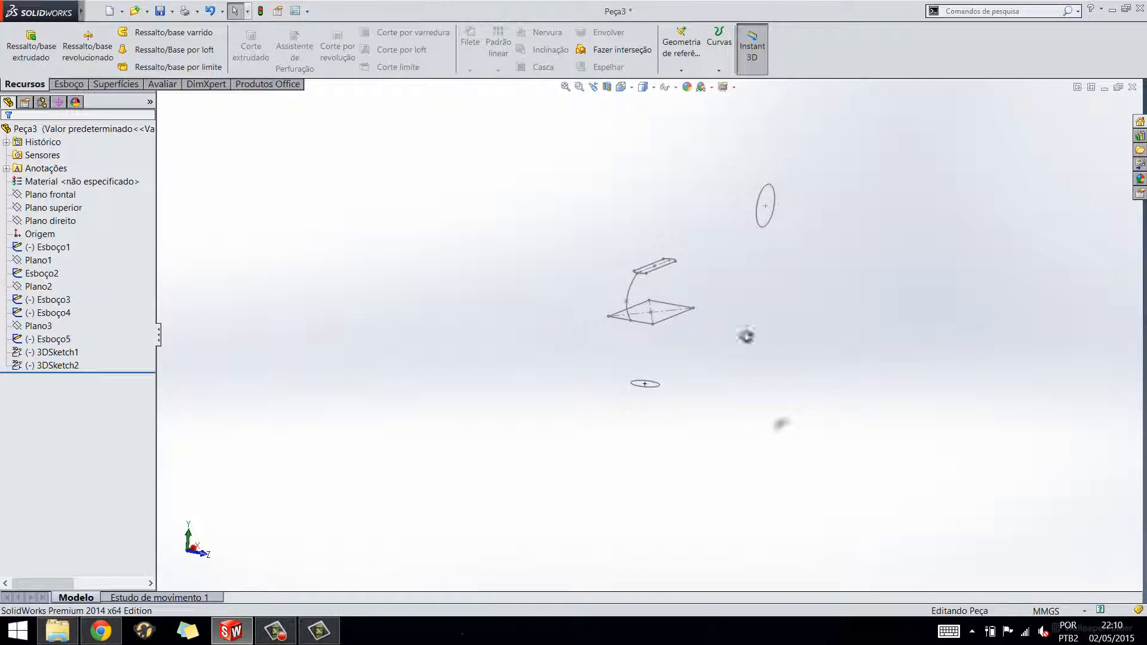
Start a loft through the rectangle Esboço2, the slot Esboço3 and the upright circle Esboço5 as profiles
mouse_move(747, 337)
middle_mouse_down()
mouse_move(620, 374)
mouse_move(637, 410)
middle_mouse_up()
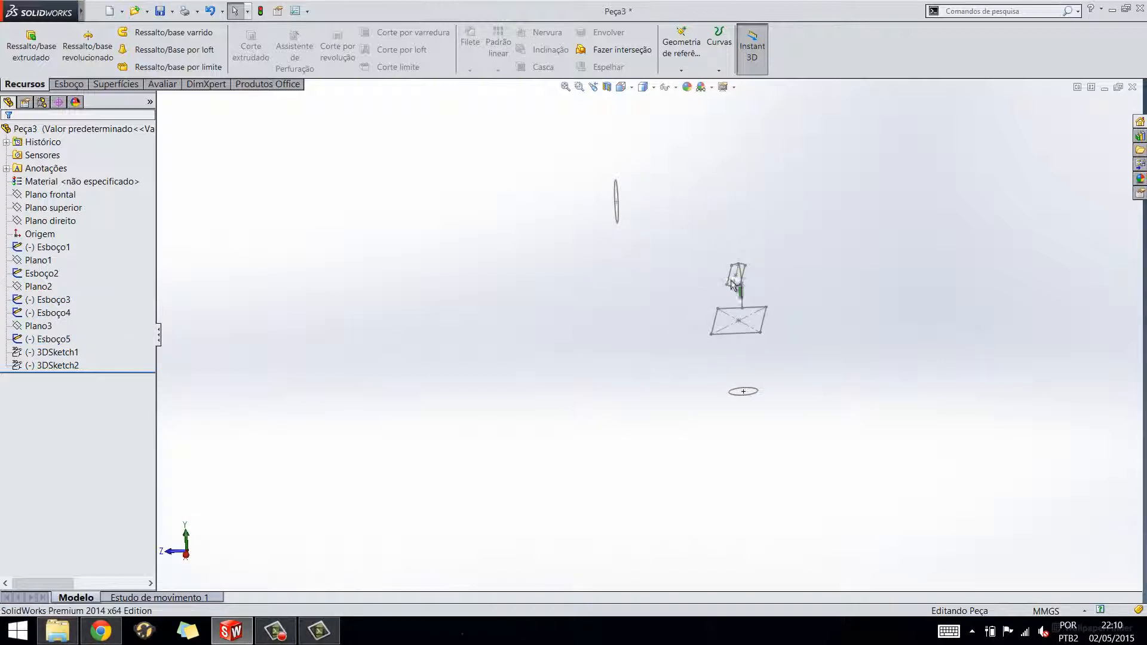
middle_click_drag(735, 332, 739, 301)
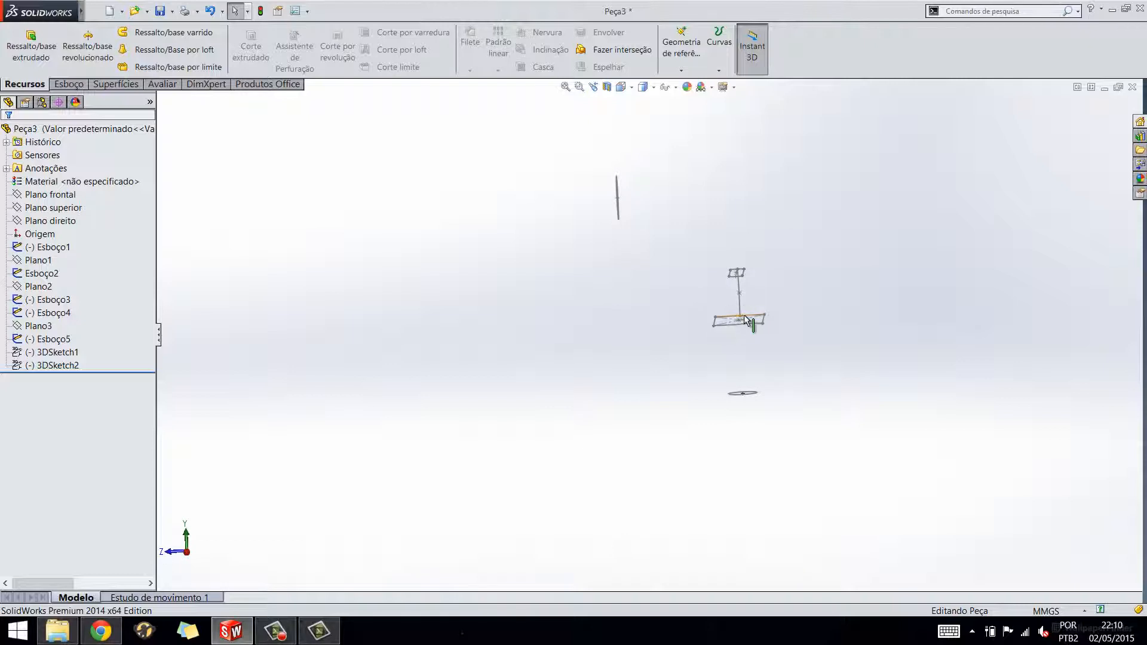
left_click(157, 51)
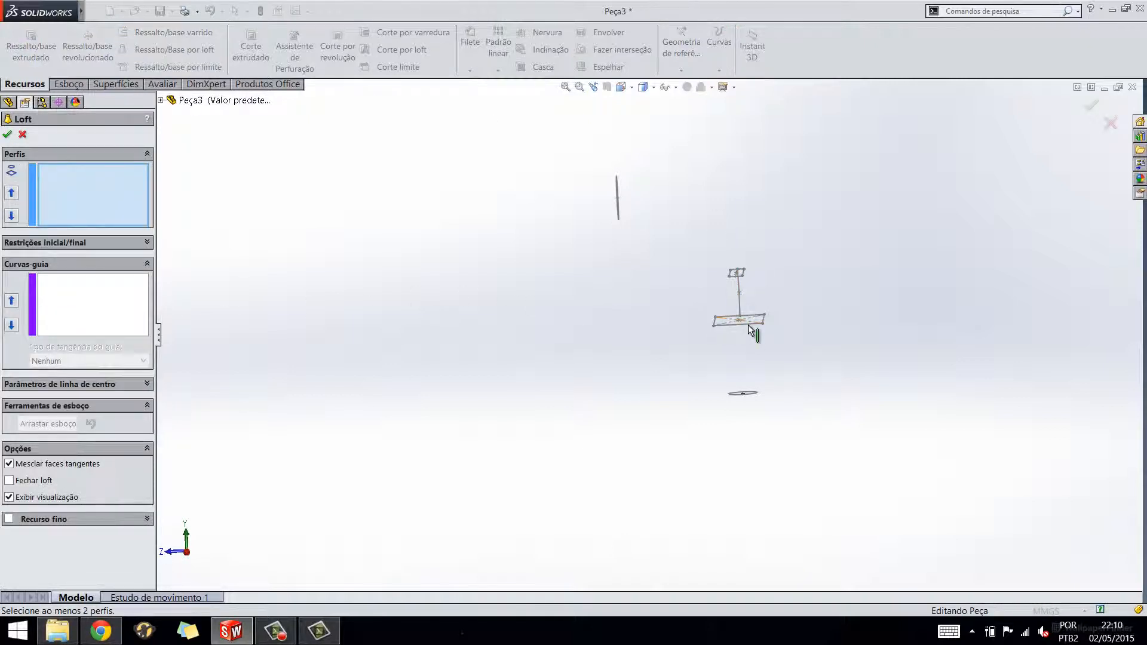
mouse_move(753, 333)
middle_mouse_down()
mouse_move(699, 353)
mouse_move(735, 335)
middle_mouse_up()
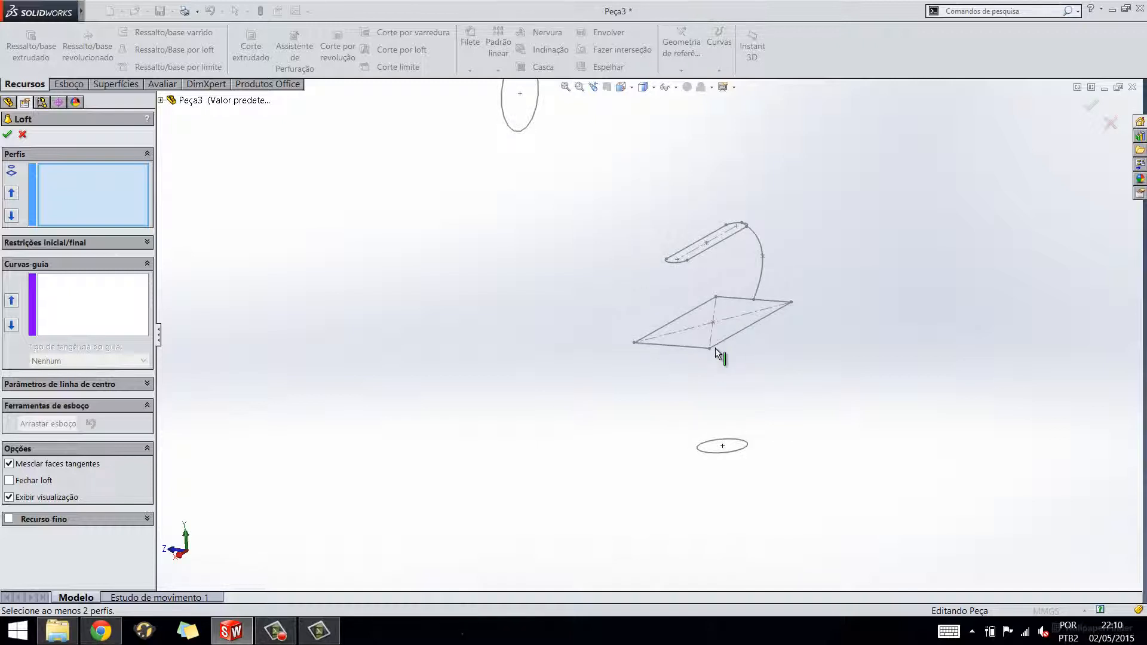
left_click(710, 349)
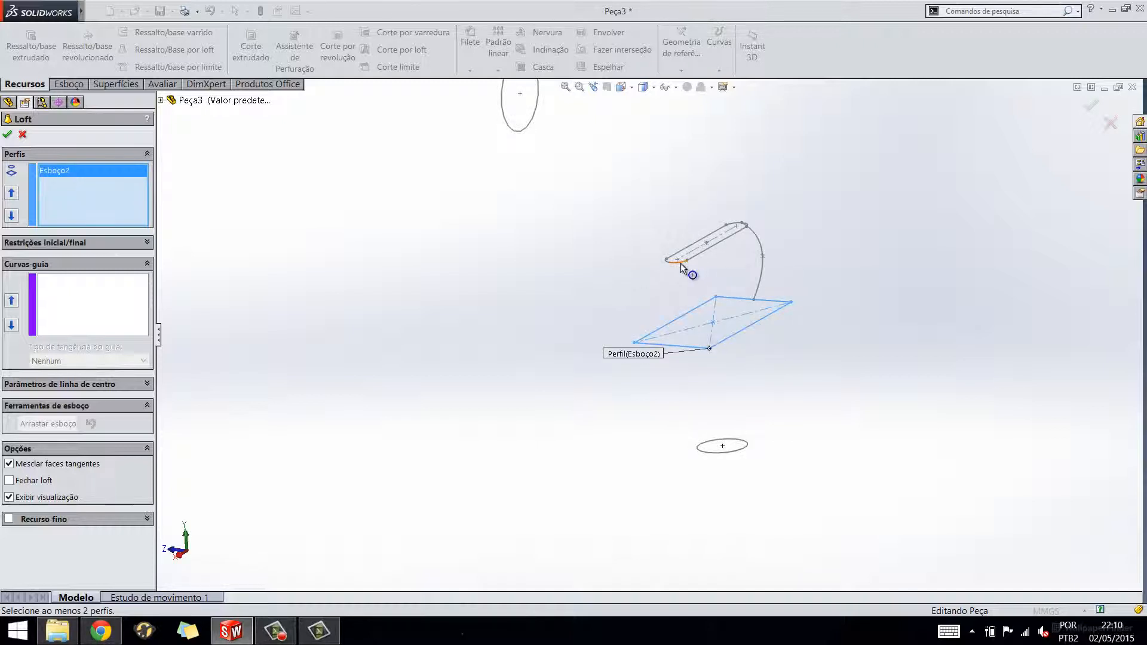
left_click(681, 268)
middle_click_drag(682, 268, 537, 174)
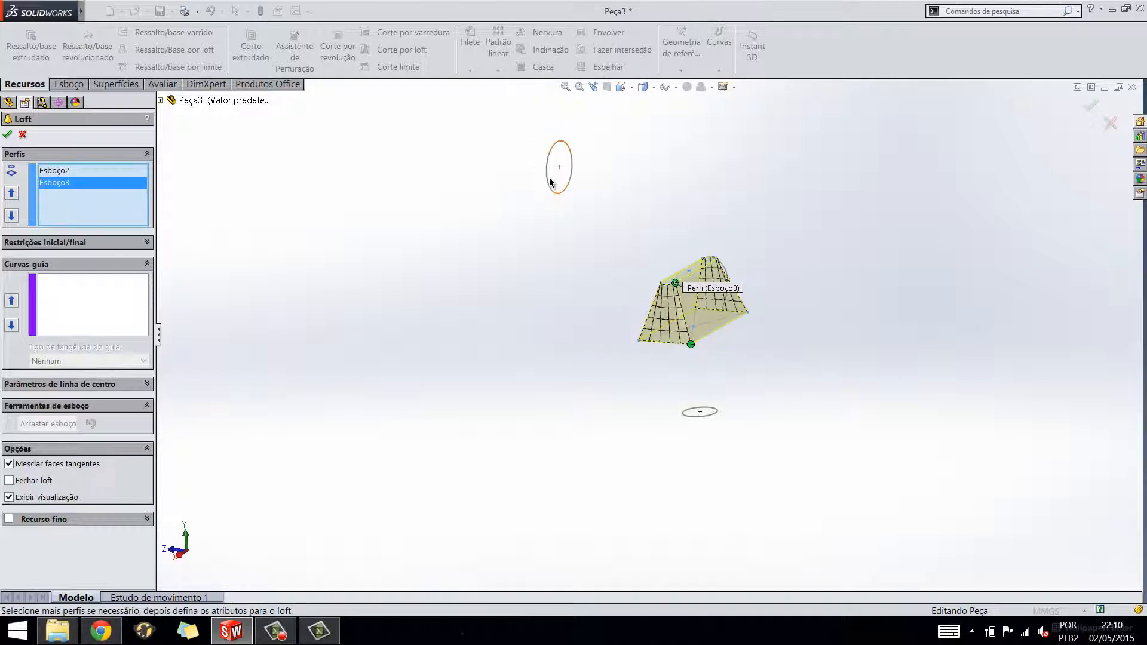
left_click(548, 179)
middle_click_drag(666, 227, 745, 261)
scroll(729, 251, "up", 2)
scroll(689, 299, "down", 6)
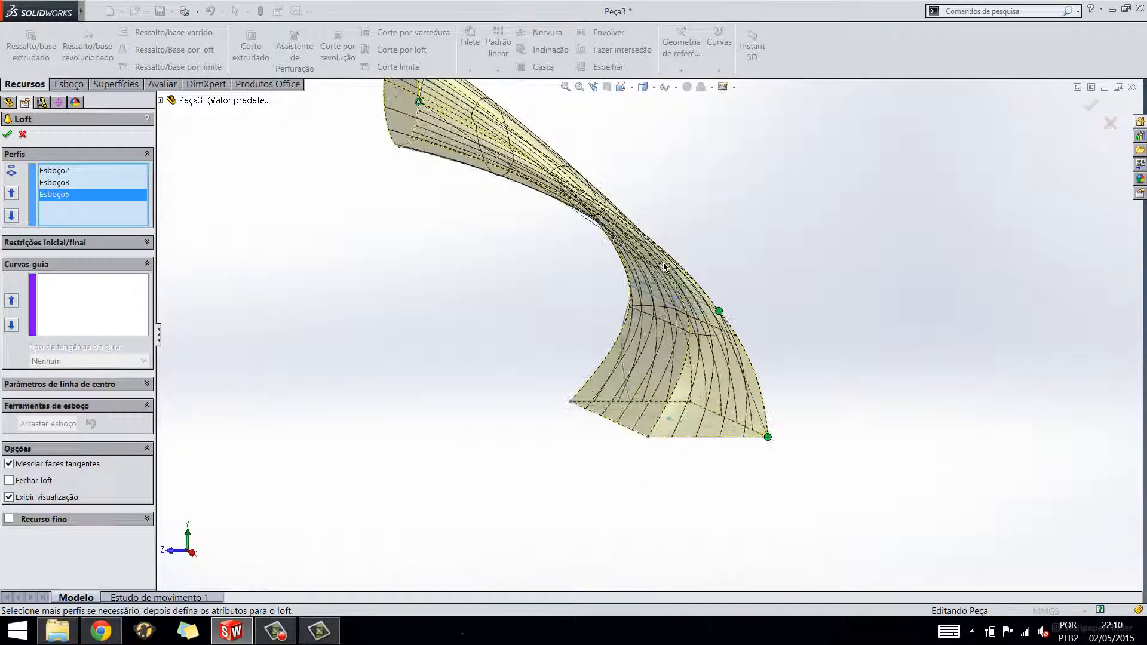
Try the Normal ao perfil end constraint on the circle profile with a tangent length of 2.76
middle_click_drag(660, 264, 552, 284)
middle_click_drag(552, 284, 502, 268)
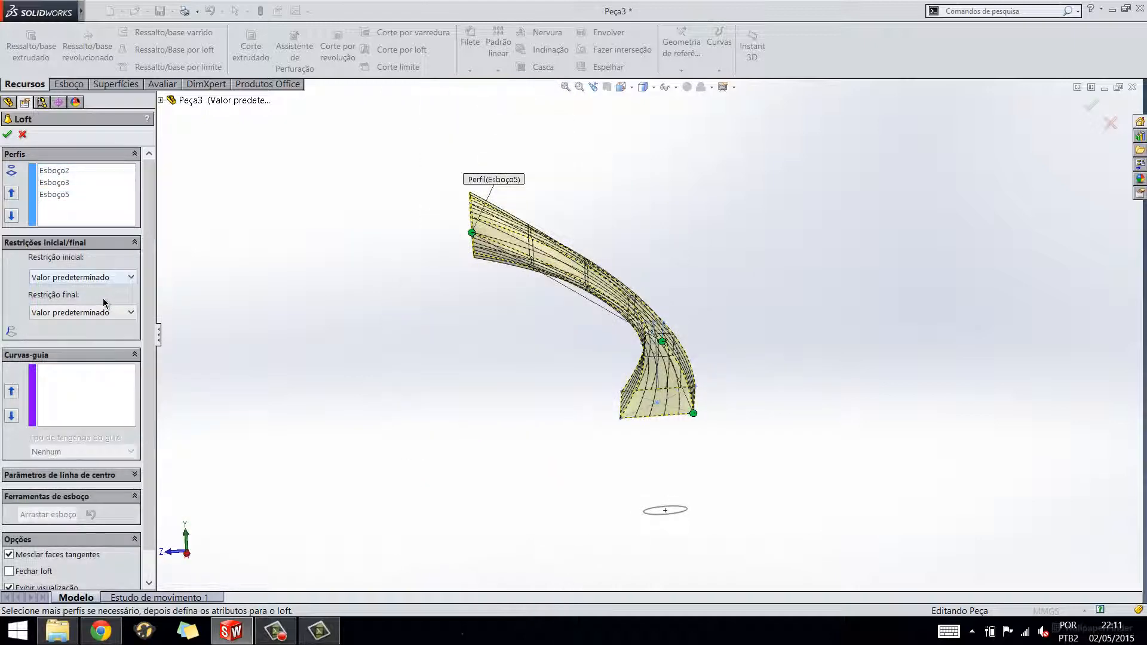
left_click(103, 313)
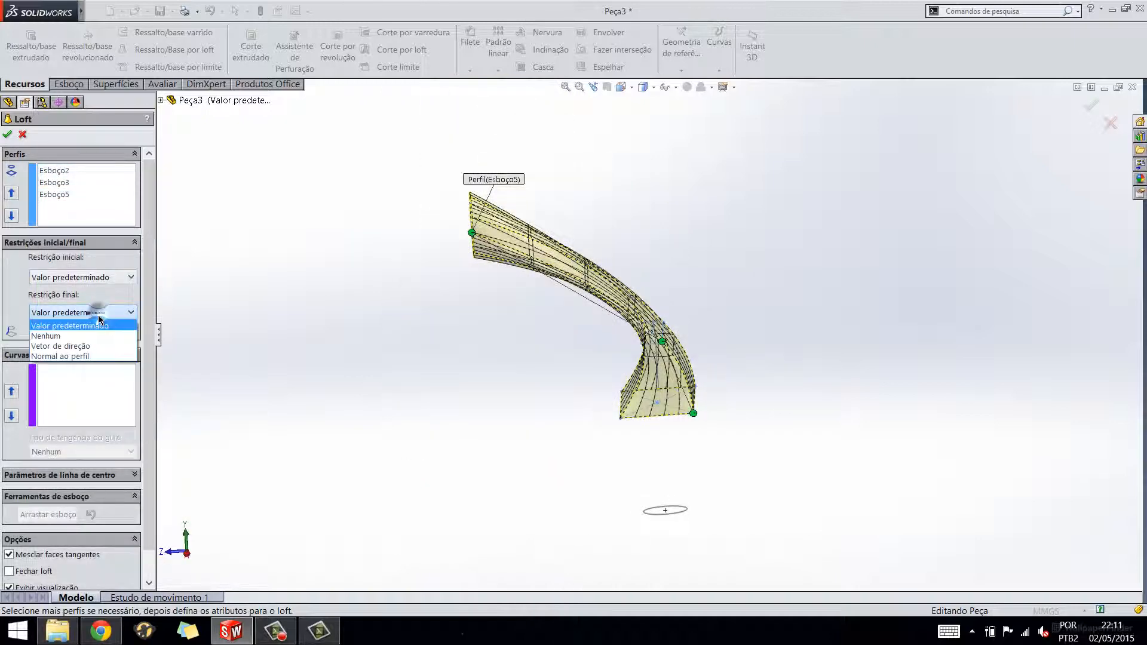
left_click(96, 356)
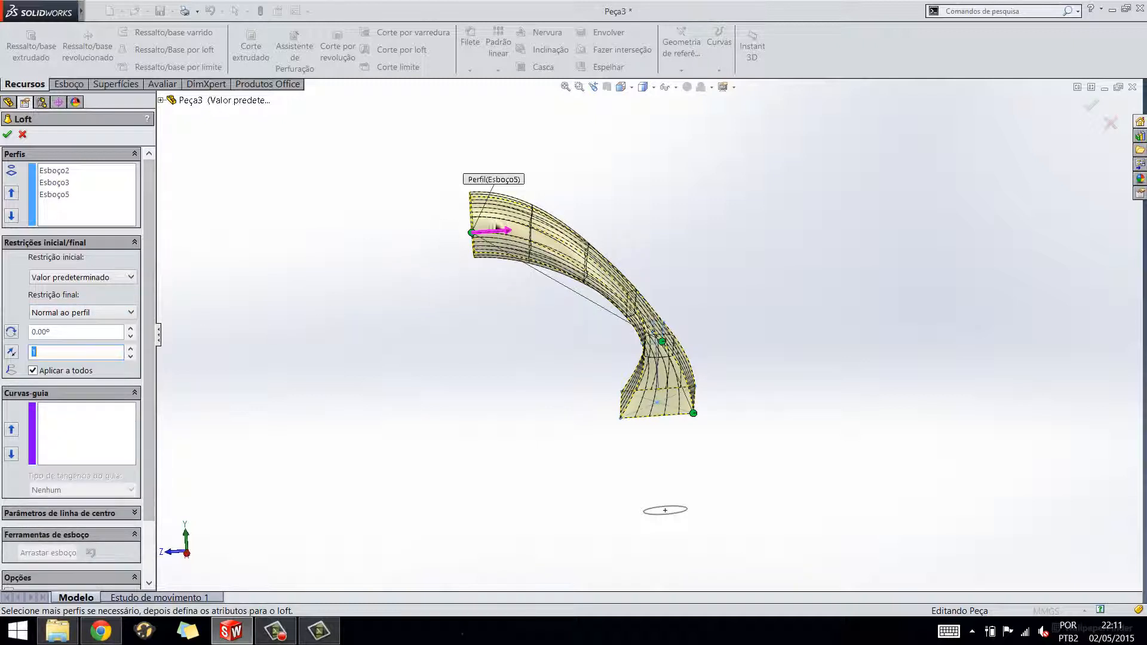
left_click_drag(509, 233, 534, 229)
scroll(538, 227, "down", 5)
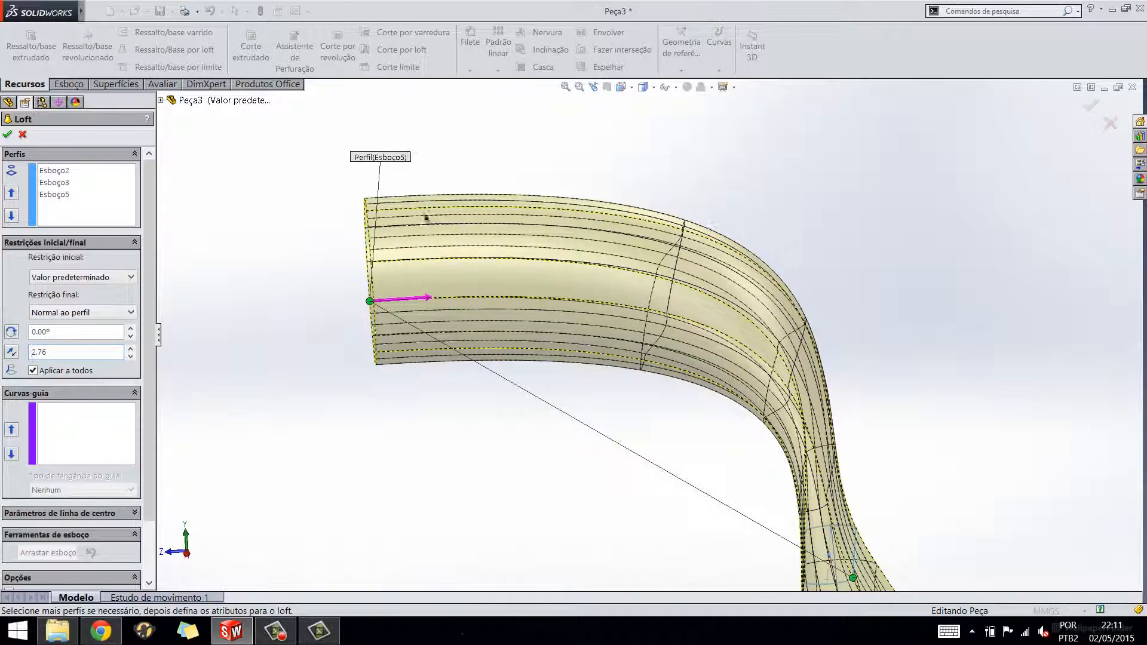
Try raising the end tangent length at the circle to 10, and discard the loft
middle_click_drag(658, 302, 657, 350)
scroll(656, 349, "up", 3)
left_click_drag(564, 330, 616, 332)
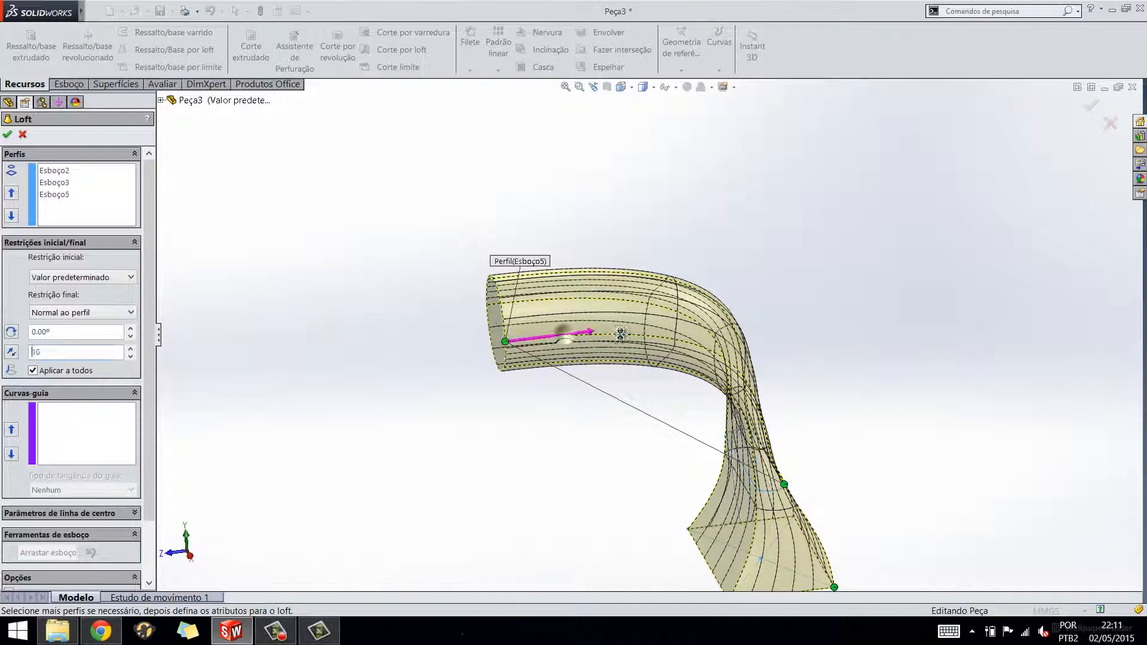
middle_click_drag(578, 353, 863, 378)
scroll(865, 377, "up", 1)
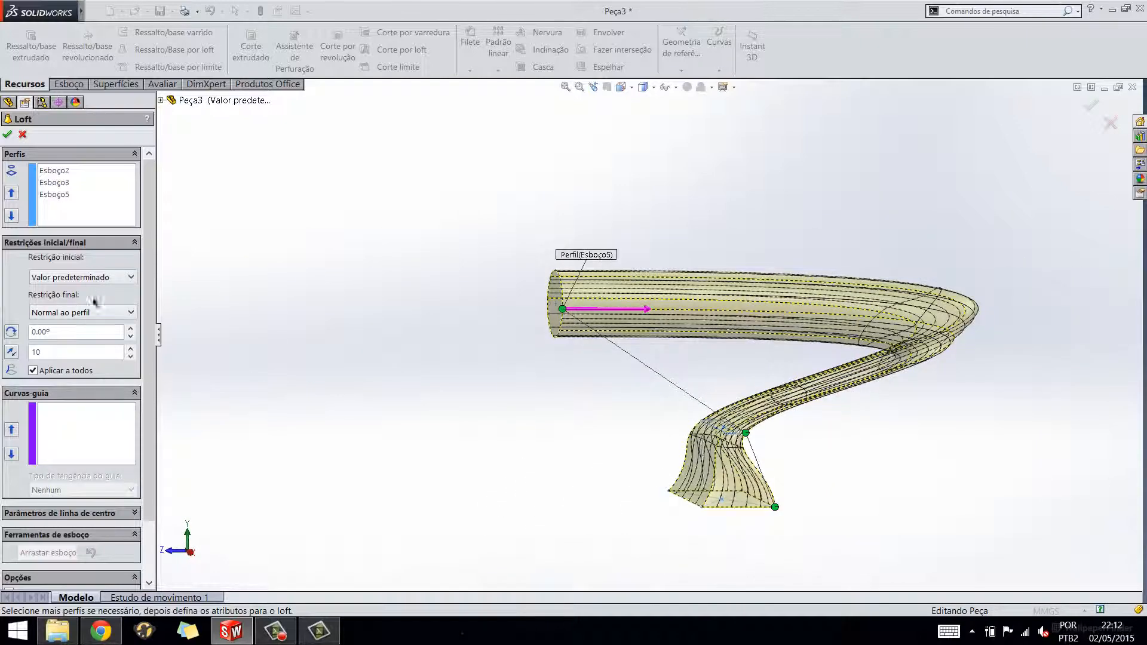
left_click(22, 135)
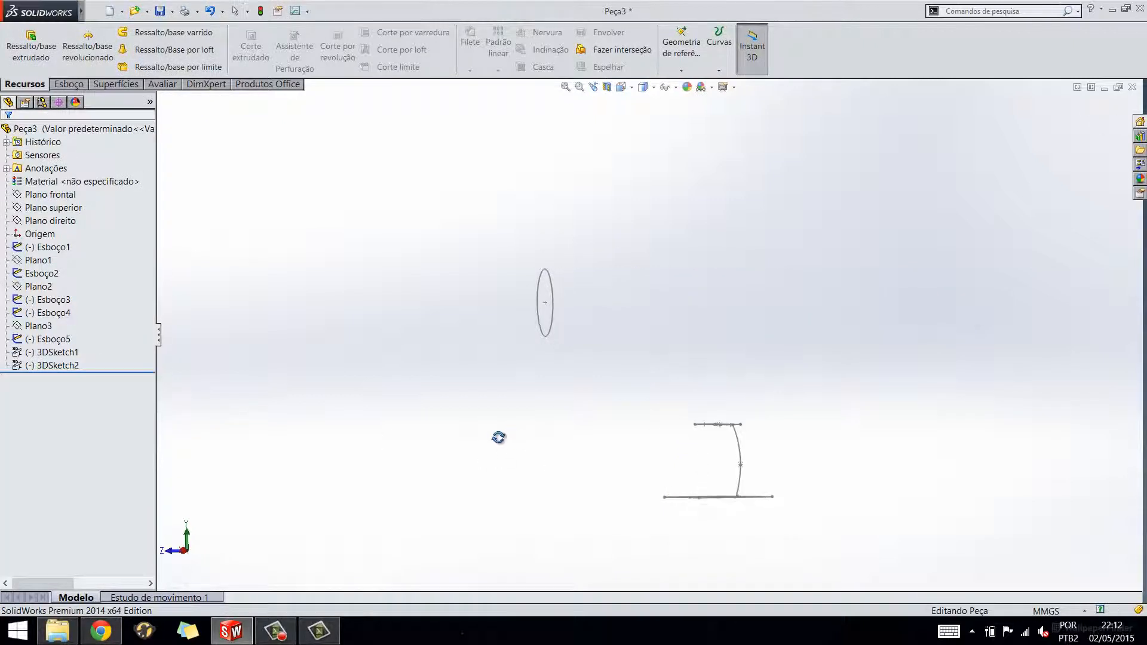
Show the hidden 3D sketches 3DSketch1 and 3DSketch2 that run from the rectangle past the slot to the circle
middle_click_drag(498, 437, 479, 447)
left_click(52, 353)
left_click(53, 364, "ctrl")
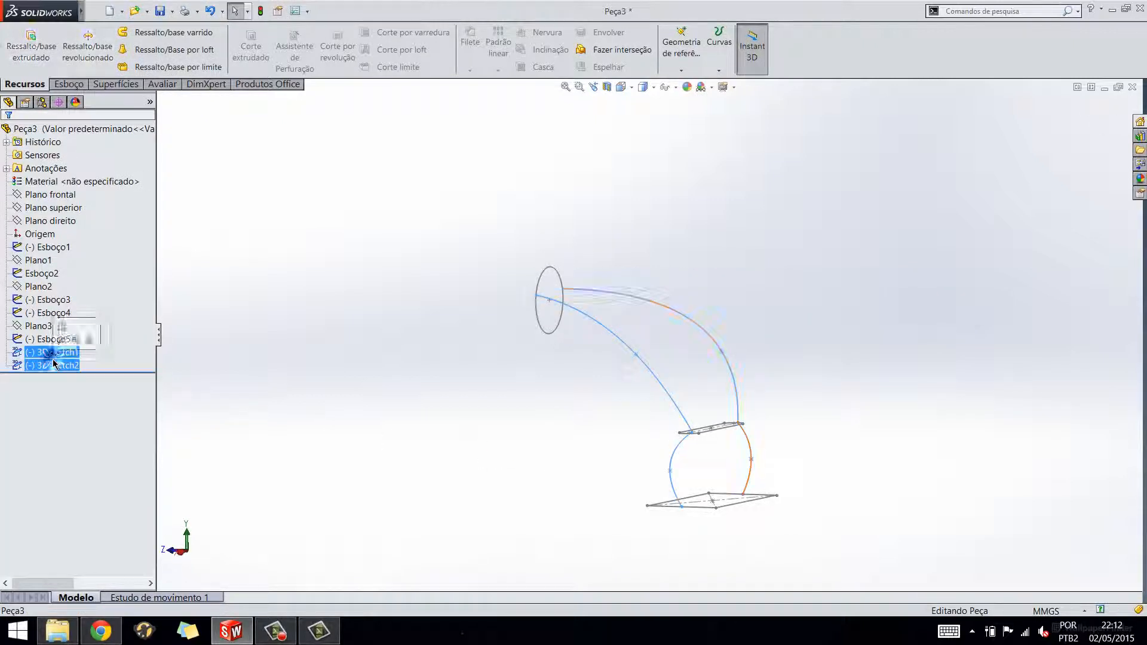
right_click(53, 363)
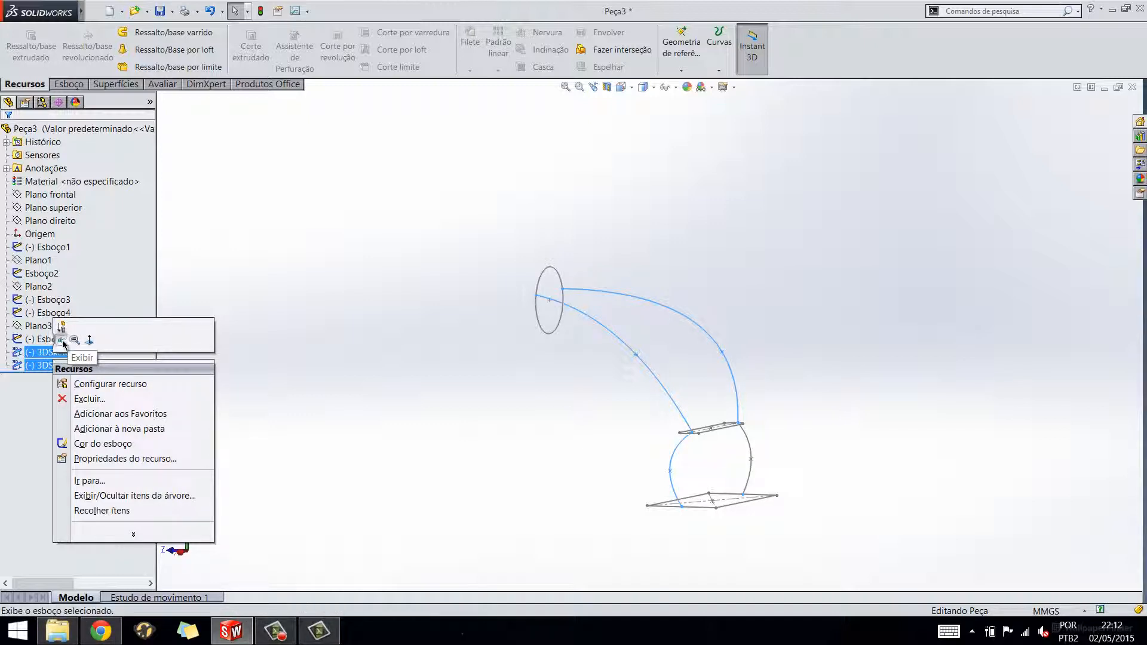
left_click(64, 341)
Start a loft with the rectangle, the slot and the upright circle as its three profiles
left_click(144, 48)
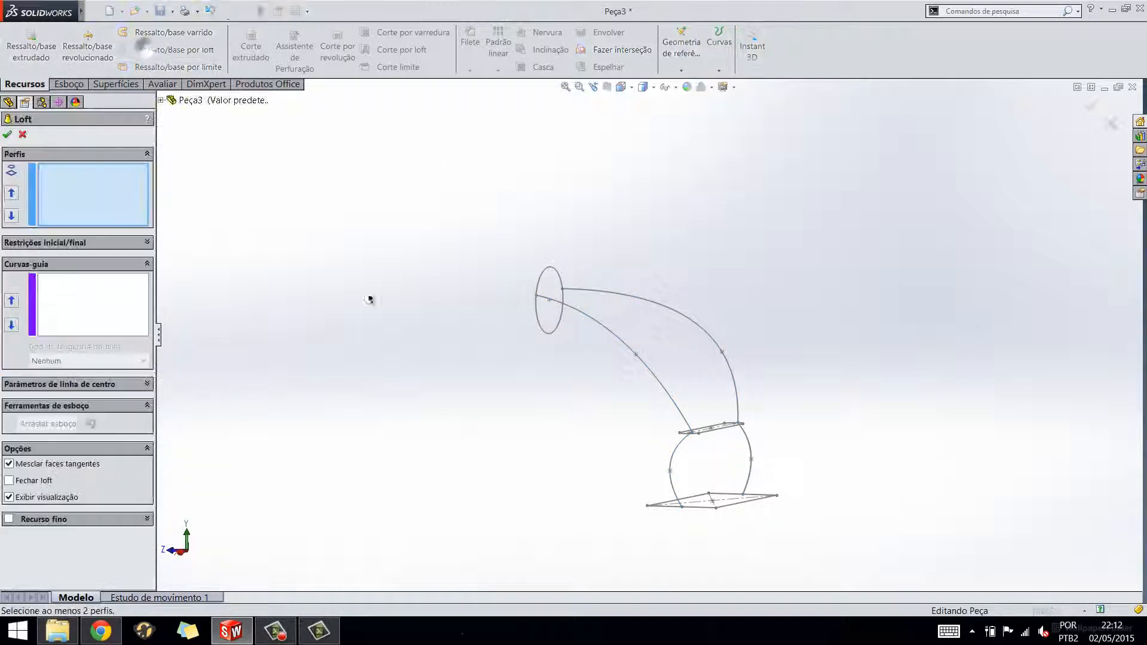
left_click(717, 508)
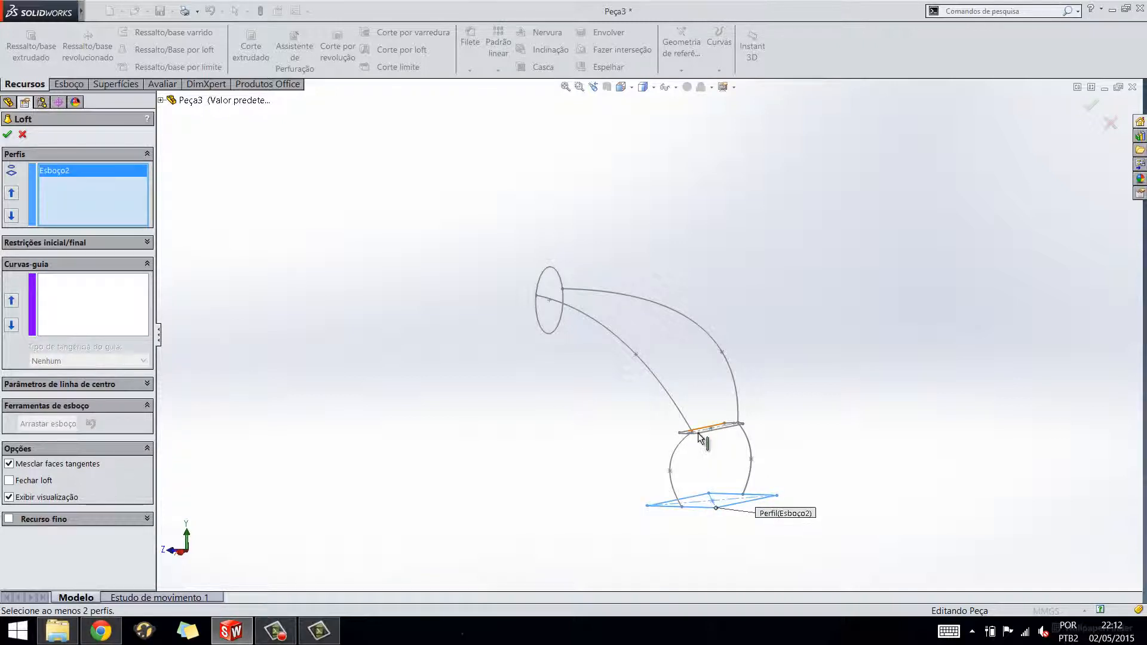
left_click(698, 432)
left_click(537, 309)
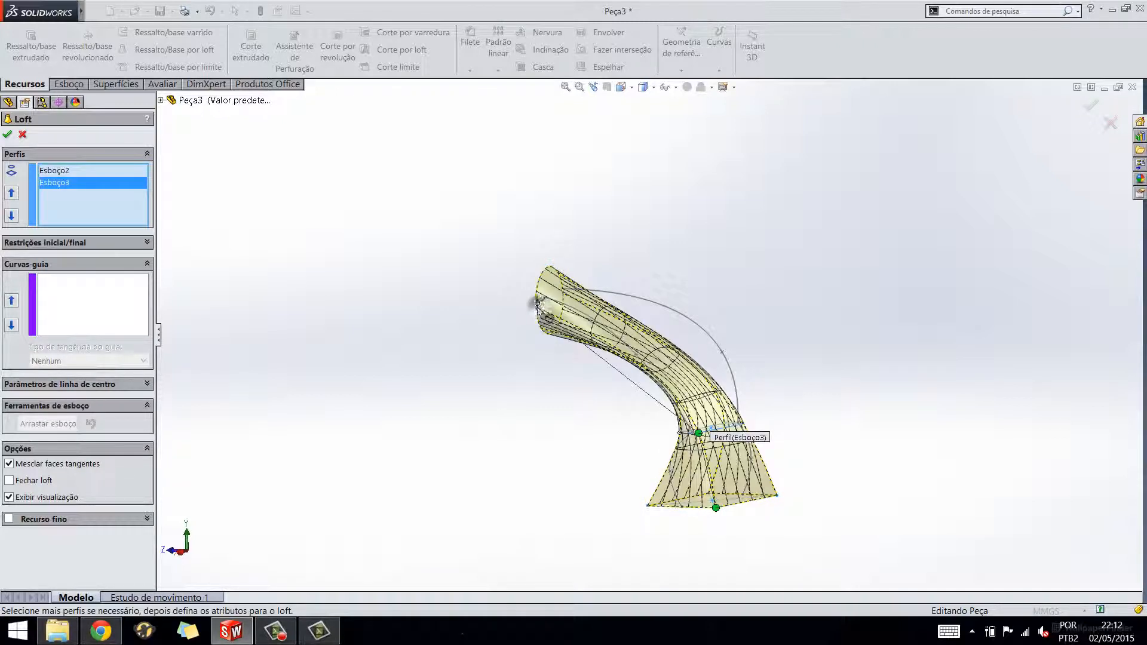
Add 3DSketch1 and 3DSketch2 as the loft's guide curves, create the loft and inspect it from several sides
left_click(91, 303)
middle_click_drag(550, 381, 546, 358)
left_click(551, 356)
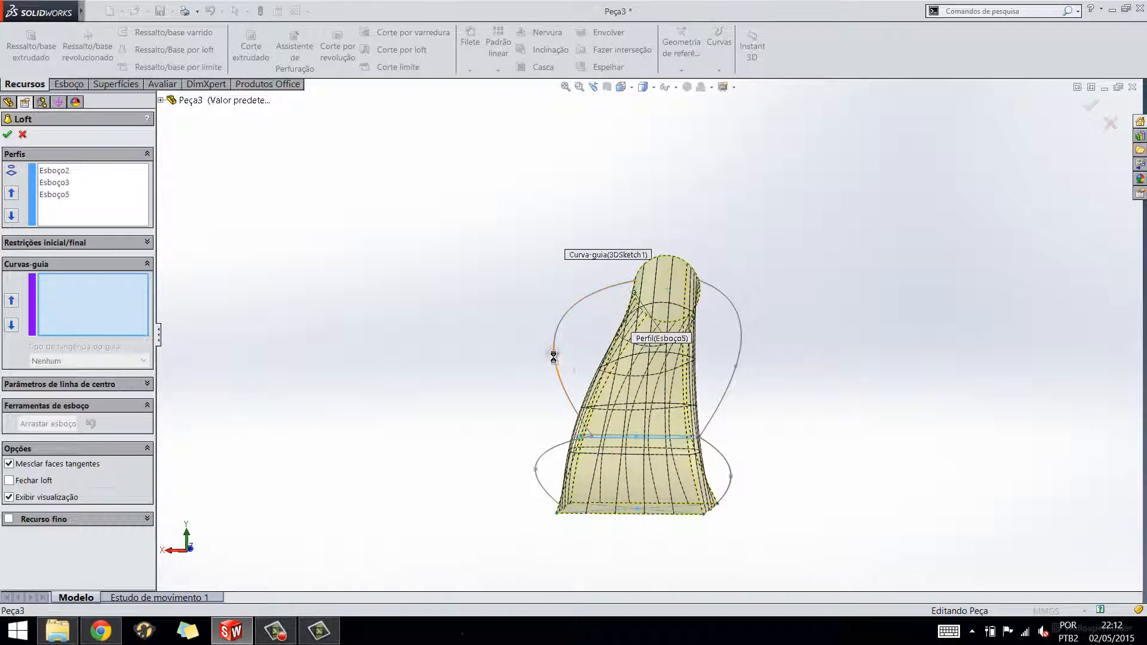
left_click(735, 377)
middle_click_drag(734, 383, 5, 281)
left_click(8, 135)
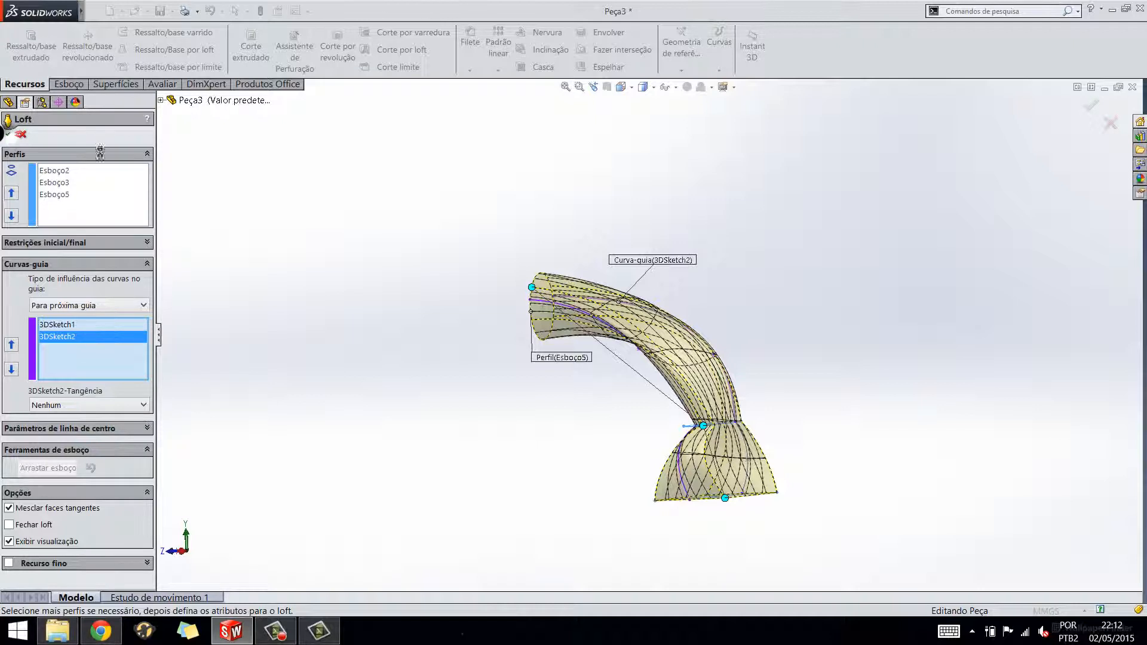
left_click(516, 397)
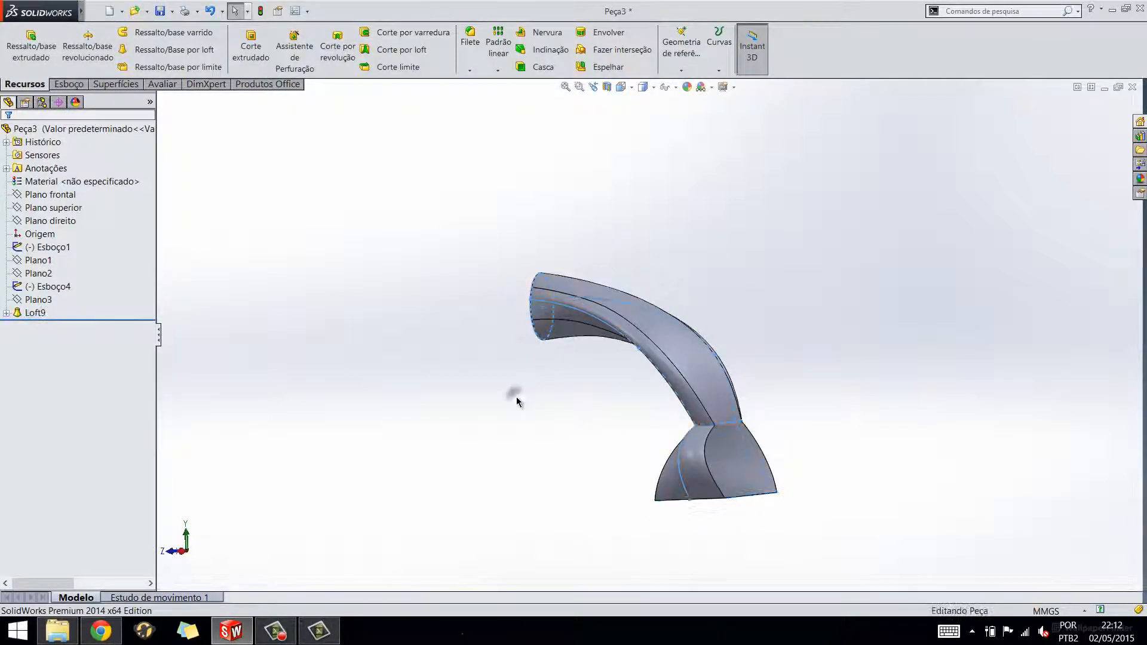
middle_click_drag(565, 405, 647, 475)
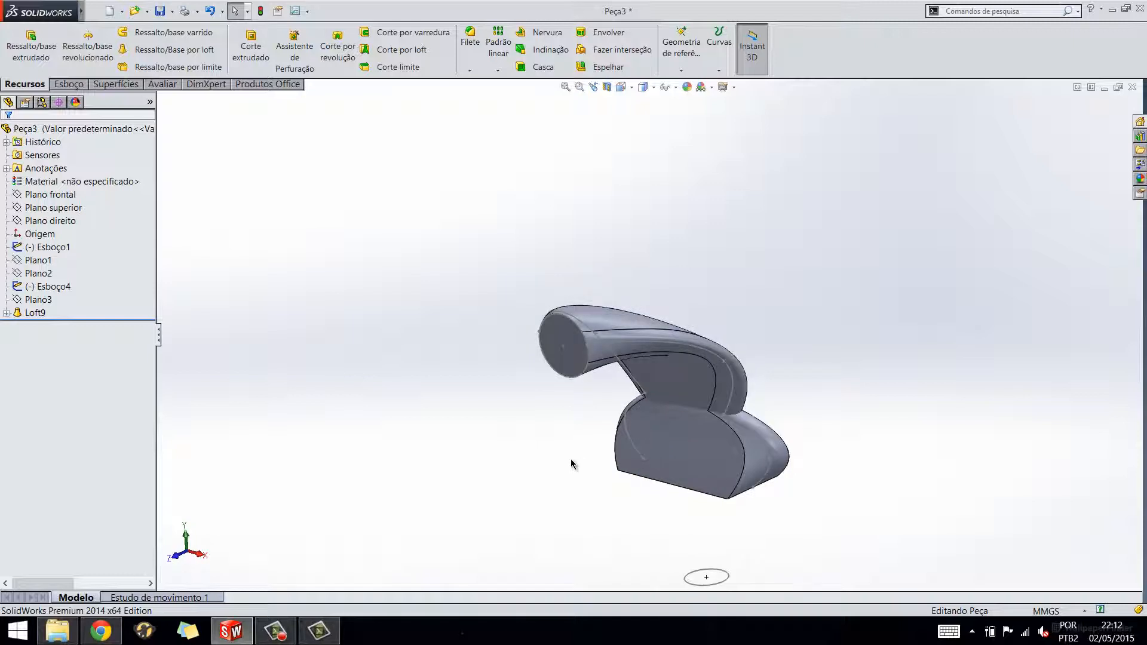
mouse_move(571, 459)
middle_mouse_down()
mouse_move(548, 427)
mouse_move(755, 422)
mouse_move(466, 494)
middle_mouse_up()
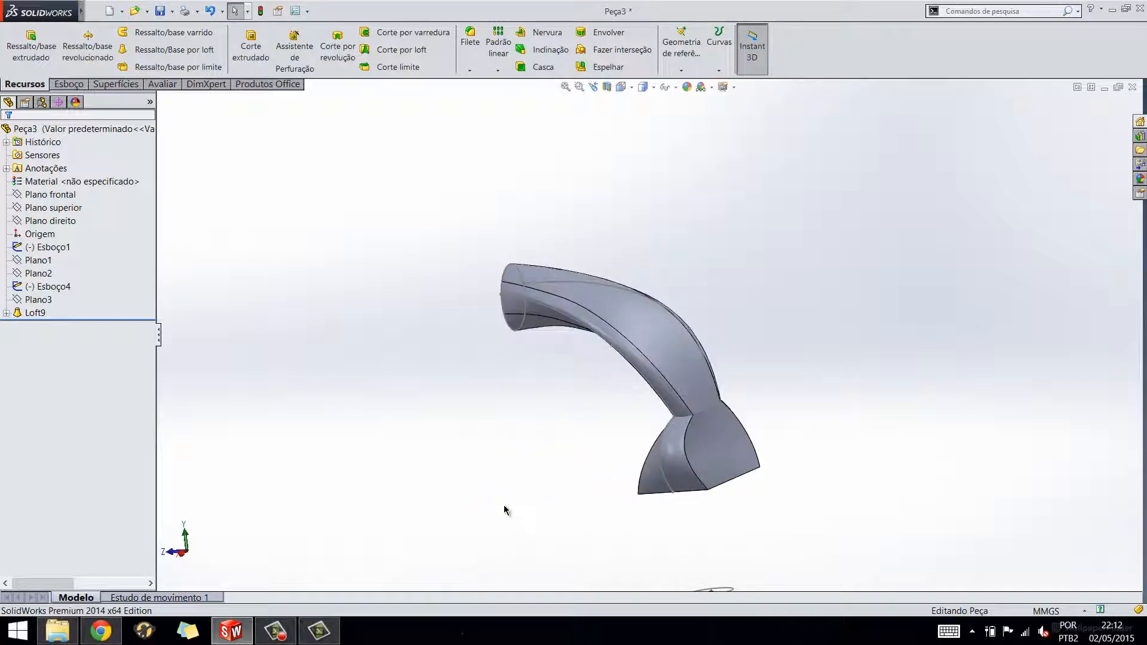